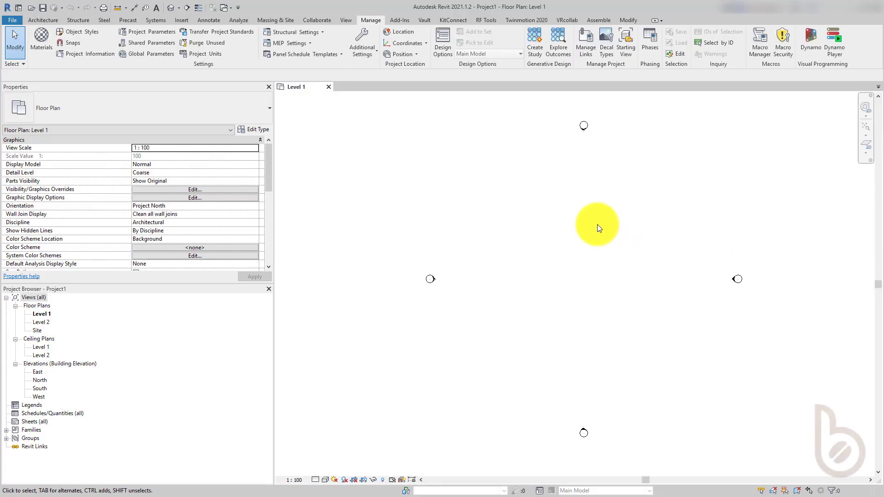
Set the Rhino.Inside element category for incoming geometry to Topography
{"action": "left_click", "coordinate": [398, 21]}
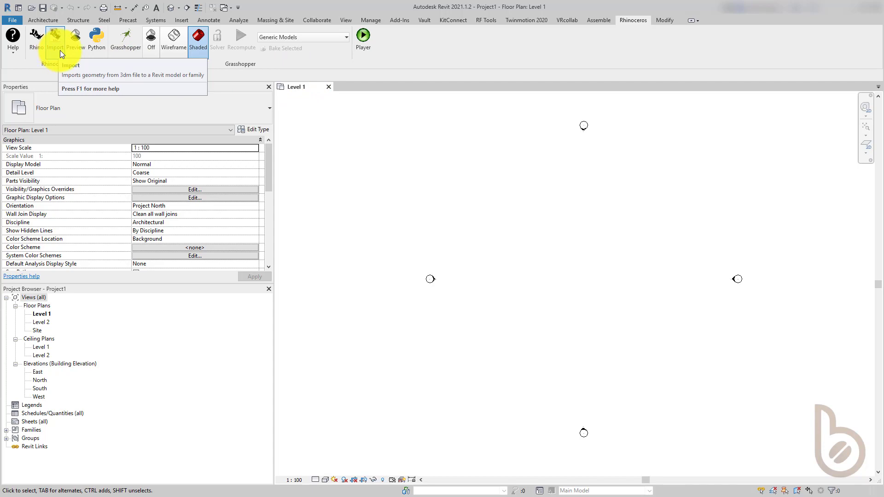
{"action": "left_click", "coordinate": [336, 40]}
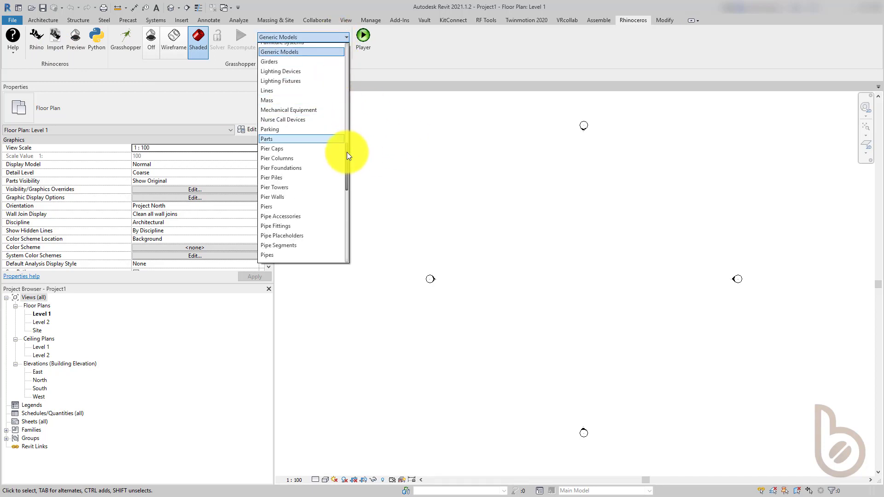
{"action": "scroll", "coordinate": [347, 152], "scroll_direction": "down", "scroll_amount": 8}
{"action": "scroll", "coordinate": [342, 209], "scroll_direction": "down", "scroll_amount": 2}
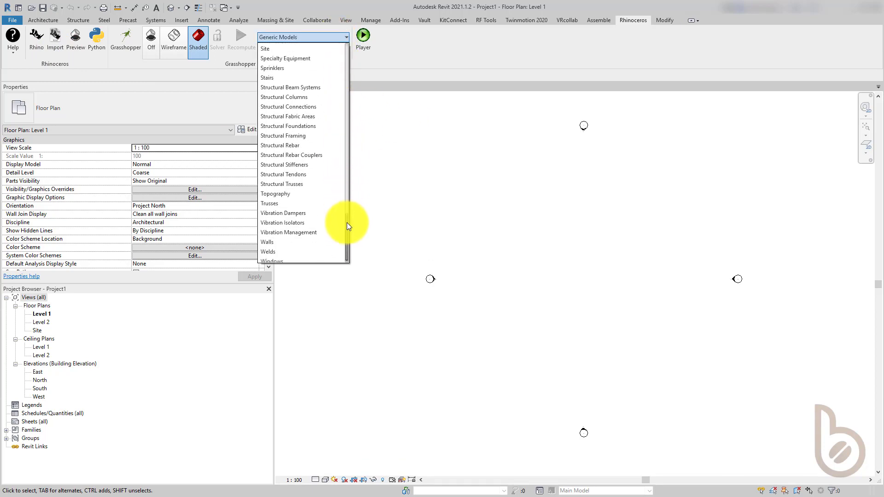
{"action": "left_click", "coordinate": [277, 193]}
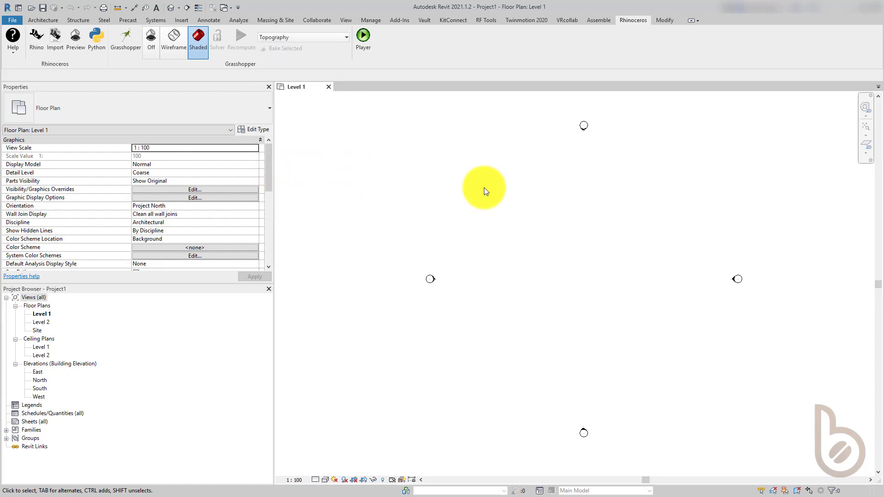
Import the Rhino model Rhino.Inside Demo.3dm from the Rhino.Inside documents folder into the Revit project
{"action": "left_click", "coordinate": [55, 46]}
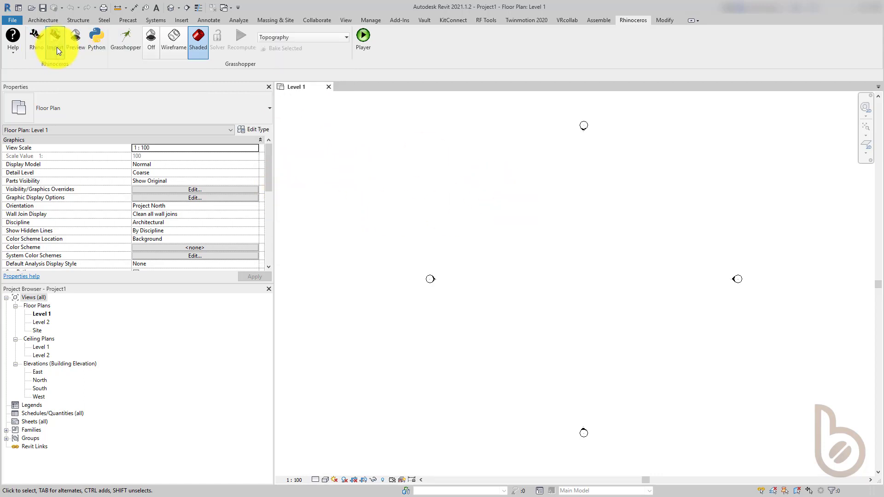
{"action": "left_click", "coordinate": [236, 64]}
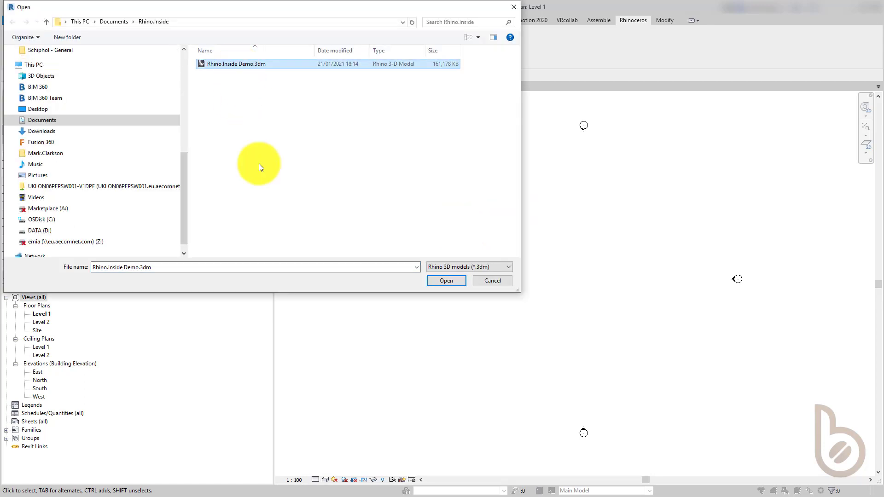
{"action": "left_click", "coordinate": [445, 280]}
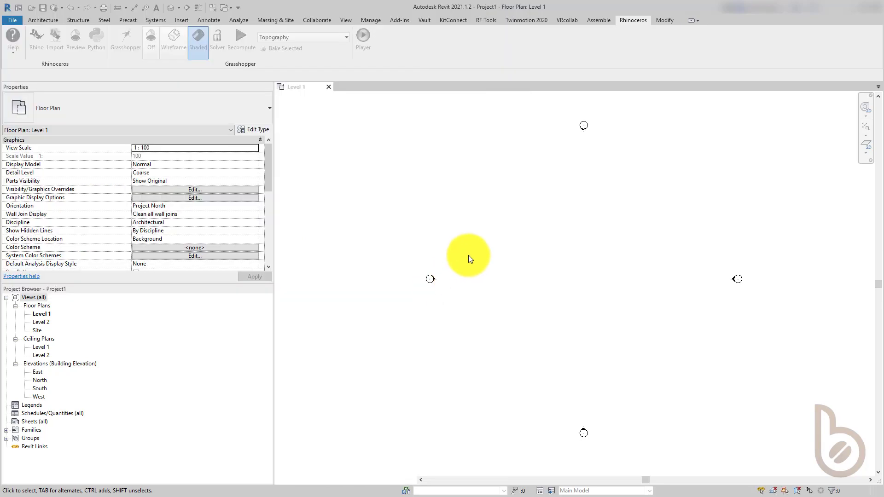
Hide the two level elements in the 3D view, leaving only the imported terrain
{"action": "left_click_drag", "start_coordinate": [659, 181], "coordinate": [561, 131]}
{"action": "right_click", "coordinate": [616, 137]}
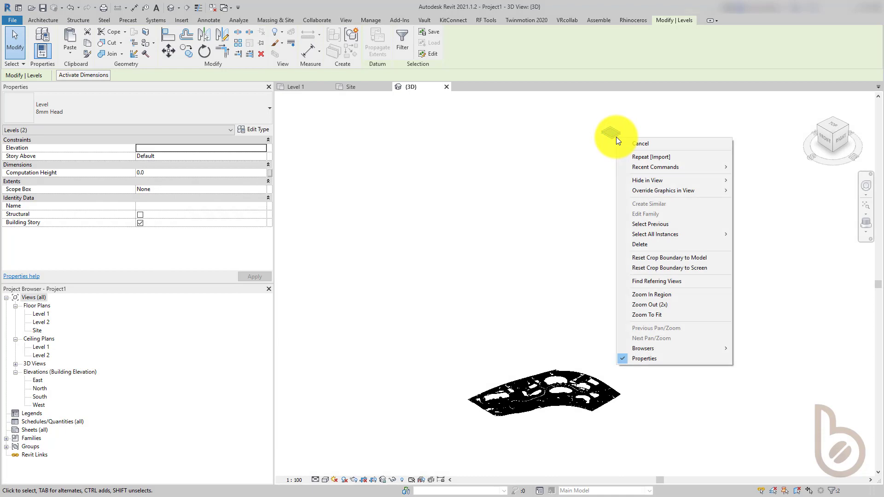
{"action": "mouse_move", "coordinate": [700, 181]}
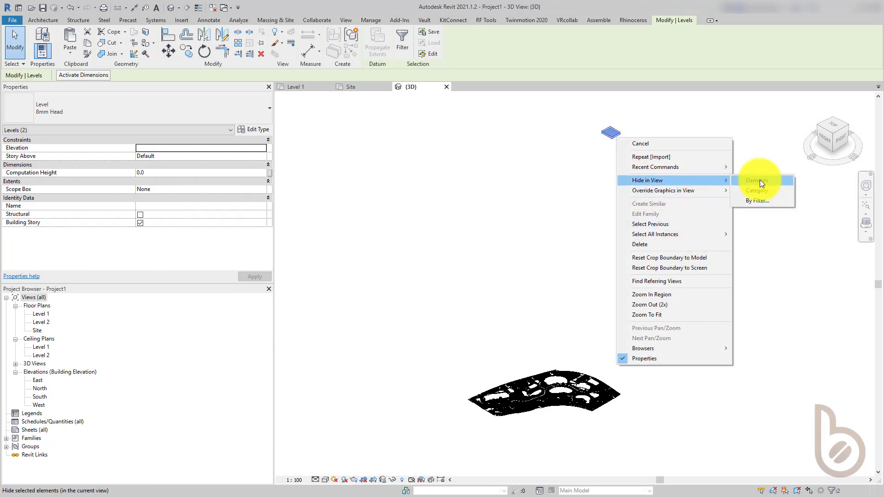
{"action": "left_click", "coordinate": [757, 182]}
Set the 3D view's visual style to Consistent Colors and inspect the imported terrain's mesh edges up close
{"action": "scroll", "coordinate": [551, 441], "scroll_direction": "up", "scroll_amount": 3}
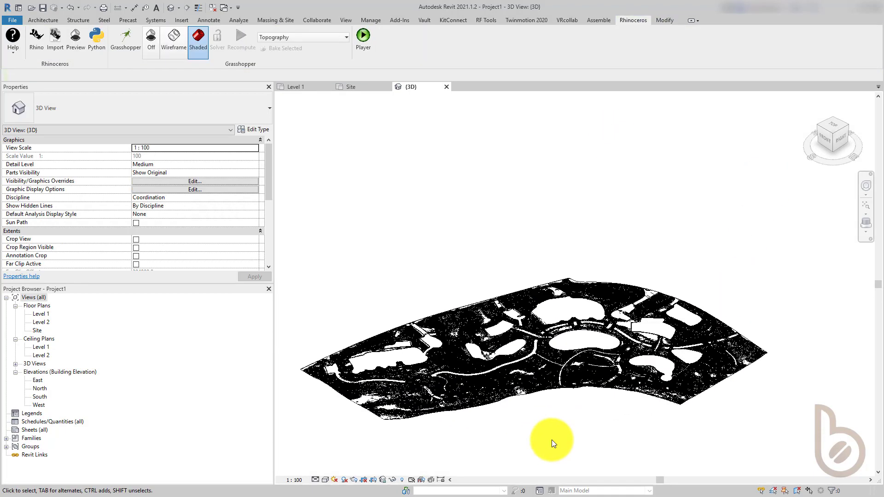
{"action": "scroll", "coordinate": [551, 441], "scroll_direction": "up", "scroll_amount": 2}
{"action": "left_click", "coordinate": [324, 480]}
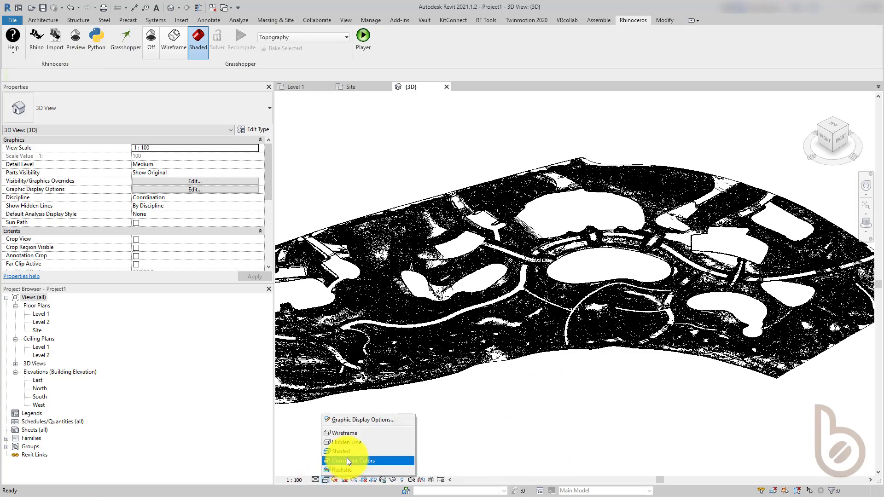
{"action": "left_click", "coordinate": [348, 461]}
{"action": "scroll", "coordinate": [751, 310], "scroll_direction": "up", "scroll_amount": 2}
{"action": "middle_click_drag", "start_coordinate": [756, 313], "coordinate": [722, 310], "text": "shift"}
{"action": "scroll", "coordinate": [692, 393], "scroll_direction": "up", "scroll_amount": 3}
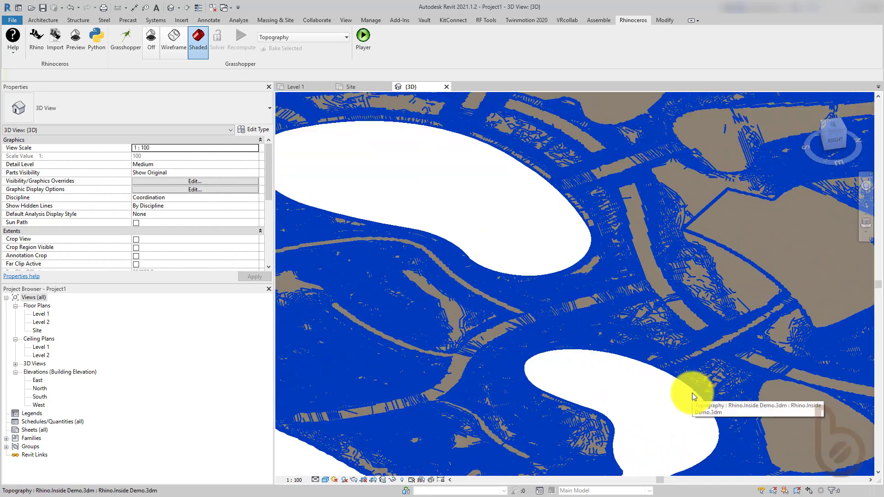
{"action": "scroll", "coordinate": [617, 310], "scroll_direction": "up", "scroll_amount": 5}
{"action": "scroll", "coordinate": [589, 363], "scroll_direction": "up", "scroll_amount": 2}
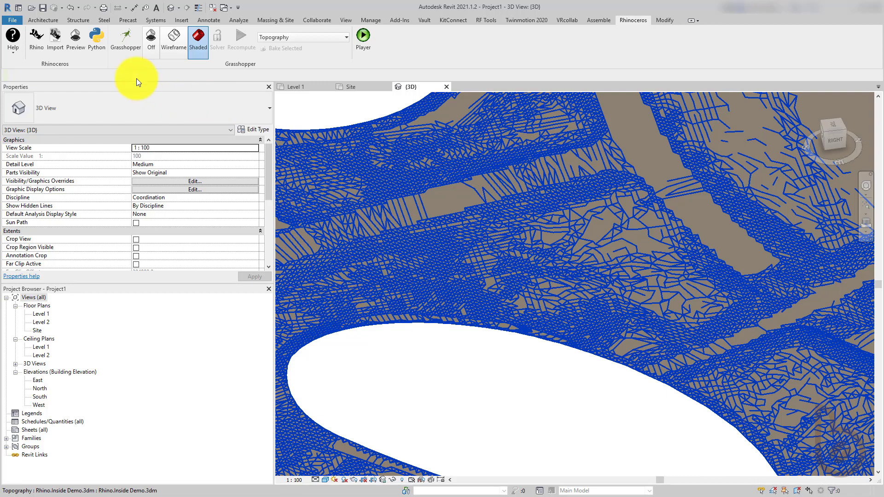
Switch to Rhino from within Revit, shrink its window to fit the screen and open Rhino.Inside Demo.3dm
{"action": "left_click", "coordinate": [33, 38]}
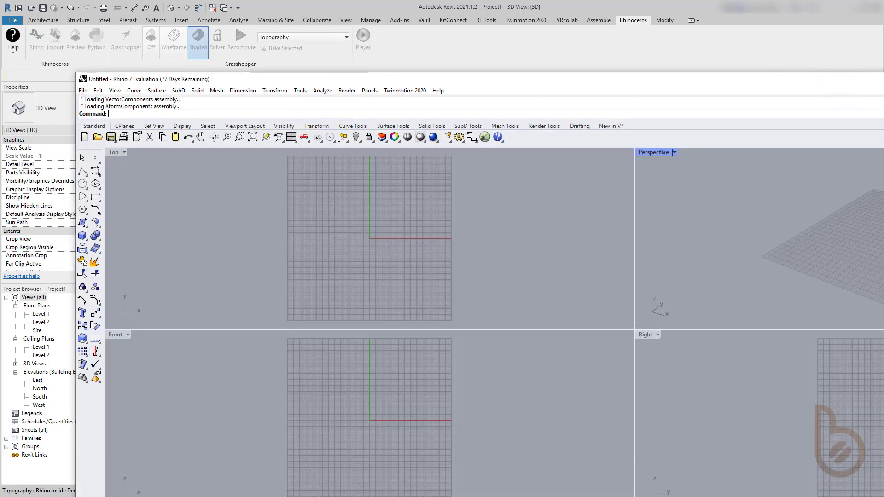
{"action": "left_click_drag", "start_coordinate": [882, 495], "coordinate": [838, 453]}
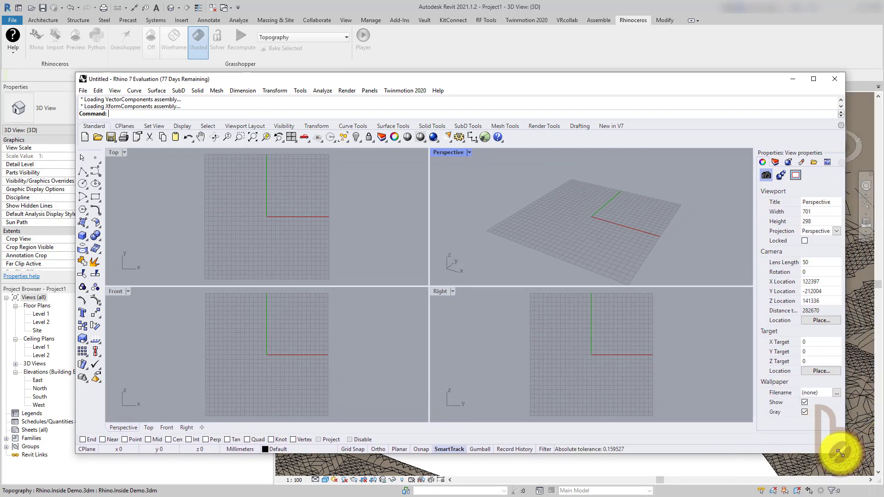
{"action": "left_click", "coordinate": [82, 91]}
{"action": "left_click", "coordinate": [90, 108]}
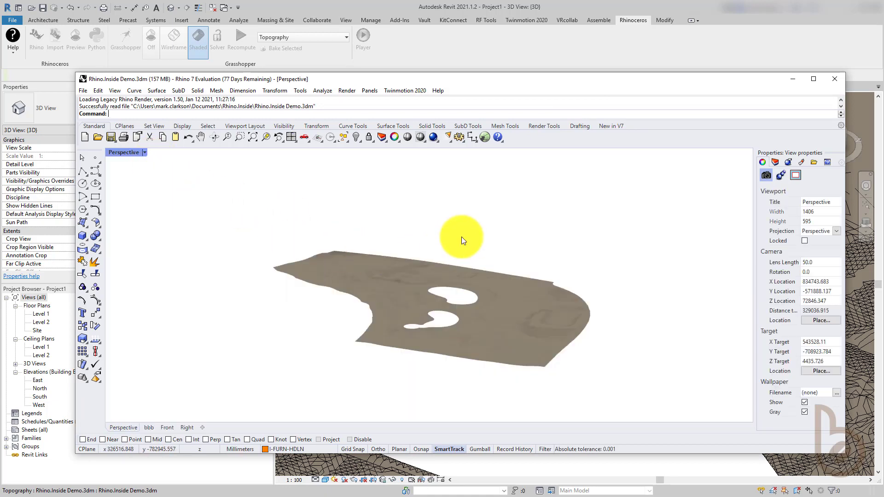
Examine the terrain surface in Rhino's perspective view and compare it with the imported mesh in Revit's 3D view
{"action": "right_click_drag", "start_coordinate": [510, 288], "coordinate": [420, 290]}
{"action": "scroll", "coordinate": [385, 340], "scroll_direction": "up", "scroll_amount": 10}
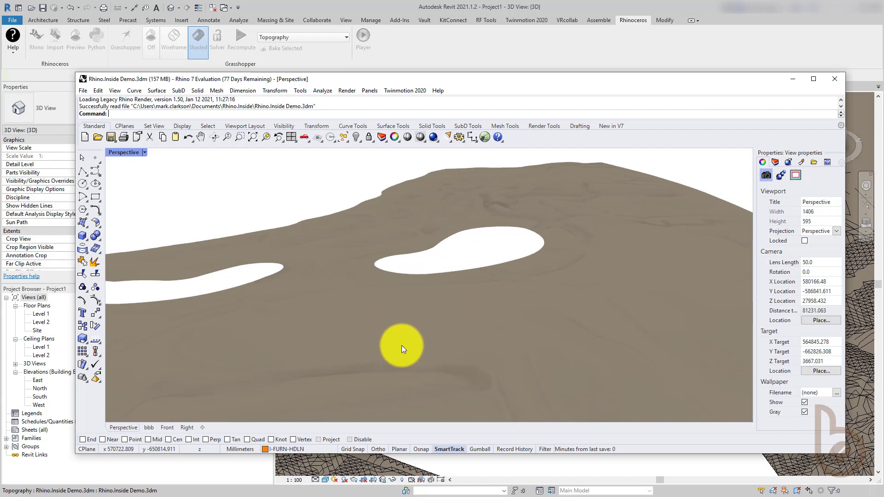
{"action": "right_click_drag", "start_coordinate": [389, 315], "coordinate": [642, 295]}
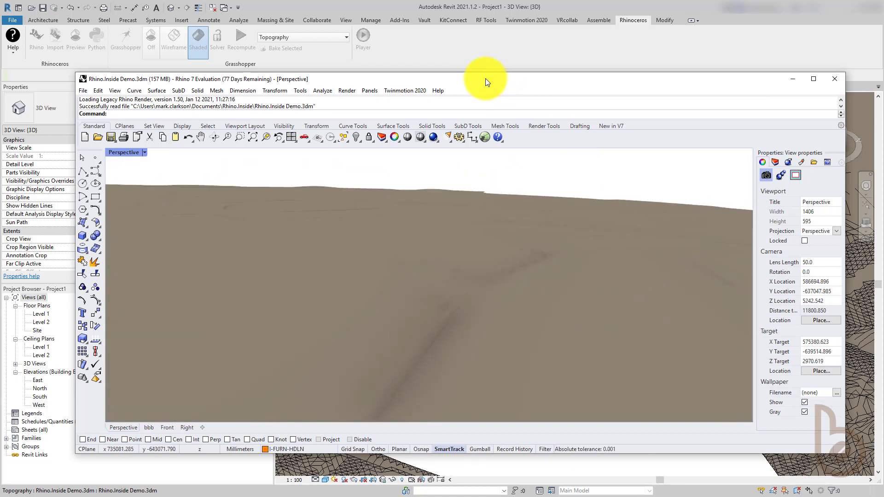
{"action": "left_click_drag", "start_coordinate": [487, 83], "coordinate": [497, 495]}
{"action": "scroll", "coordinate": [483, 332], "scroll_direction": "down", "scroll_amount": 3}
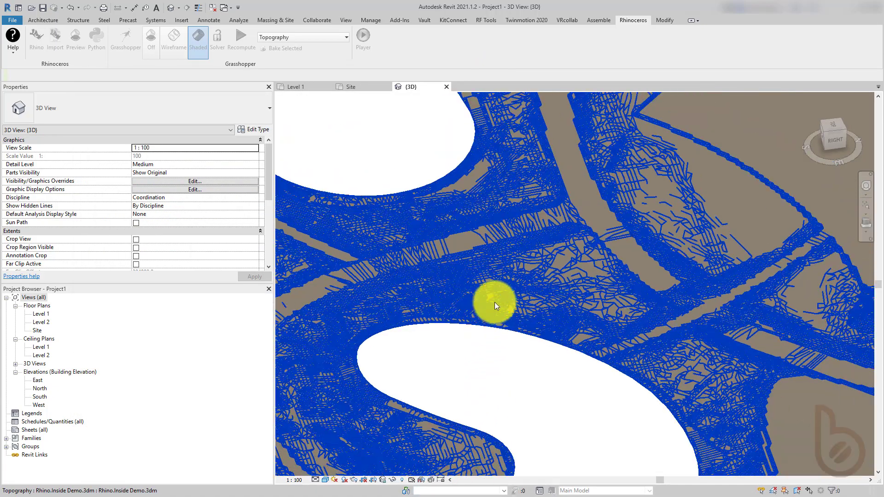
{"action": "scroll", "coordinate": [506, 289], "scroll_direction": "down", "scroll_amount": 2}
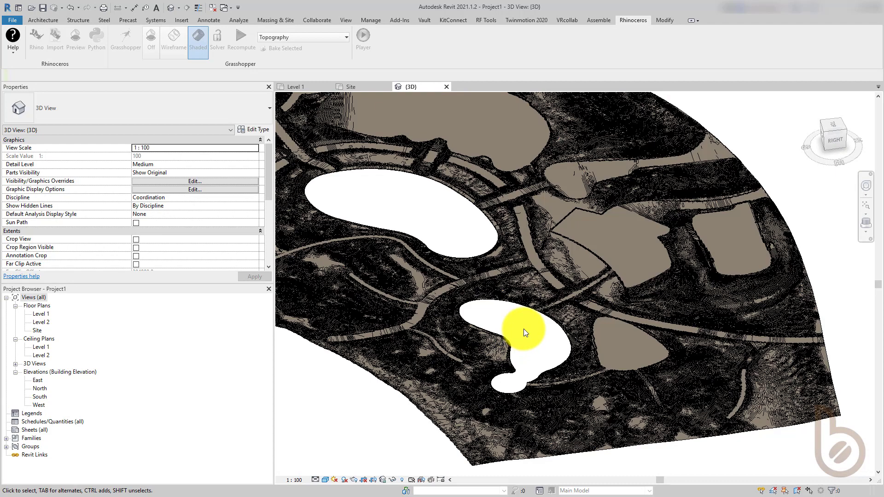
{"action": "scroll", "coordinate": [599, 322], "scroll_direction": "down", "scroll_amount": 2}
{"action": "middle_click_drag", "start_coordinate": [568, 283], "coordinate": [553, 259], "text": "shift"}
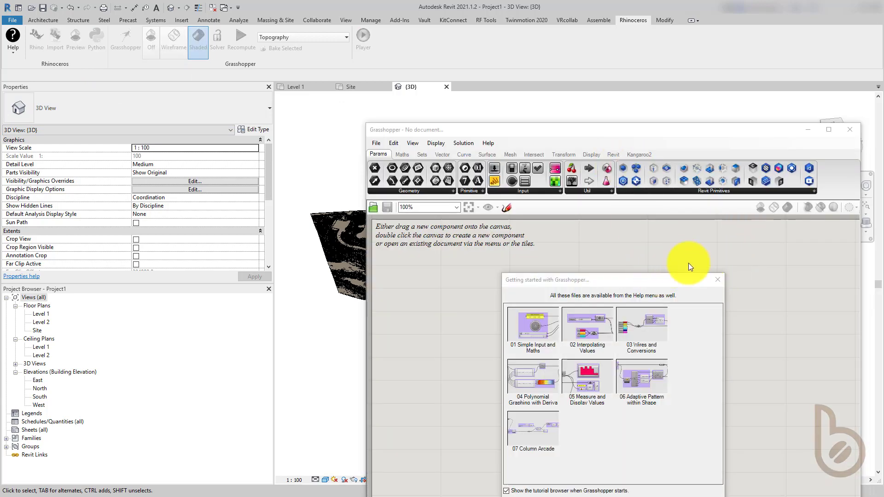
Close Grasshopper's getting-started tutorial browser, reposition the Grasshopper window and show the Revit components
{"action": "left_click", "coordinate": [717, 280]}
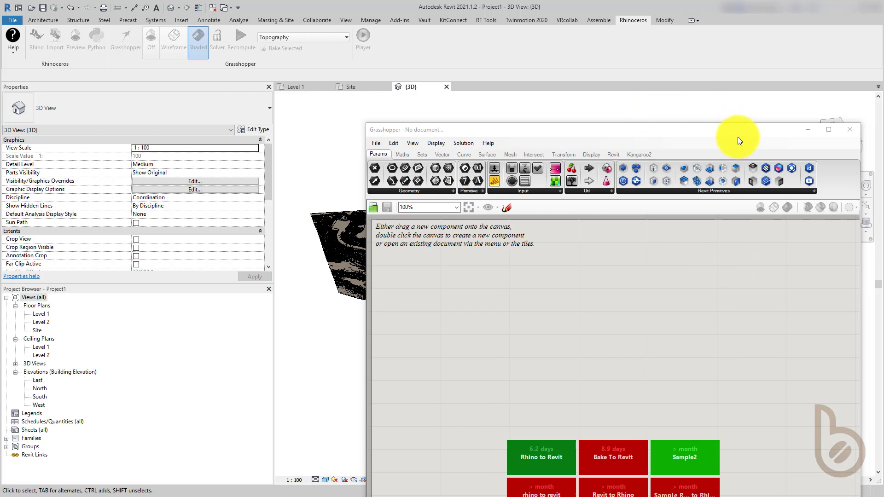
{"action": "left_click_drag", "start_coordinate": [628, 135], "coordinate": [507, 48]}
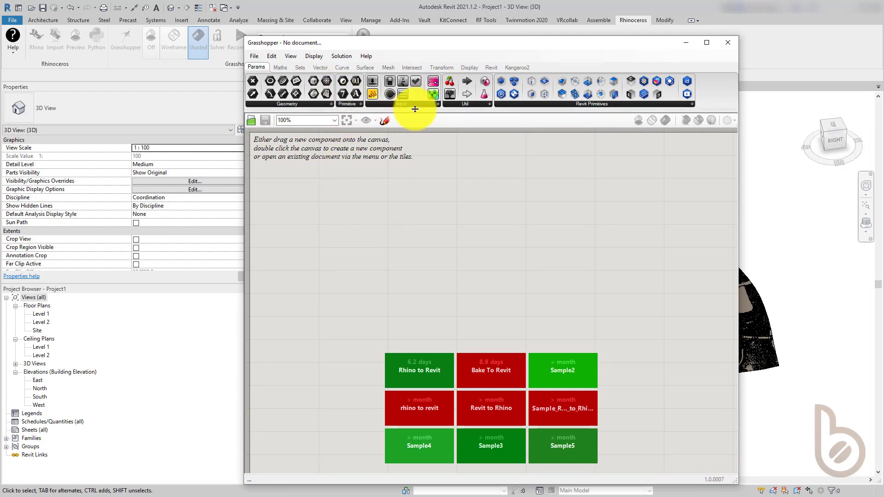
{"action": "left_click", "coordinate": [491, 67]}
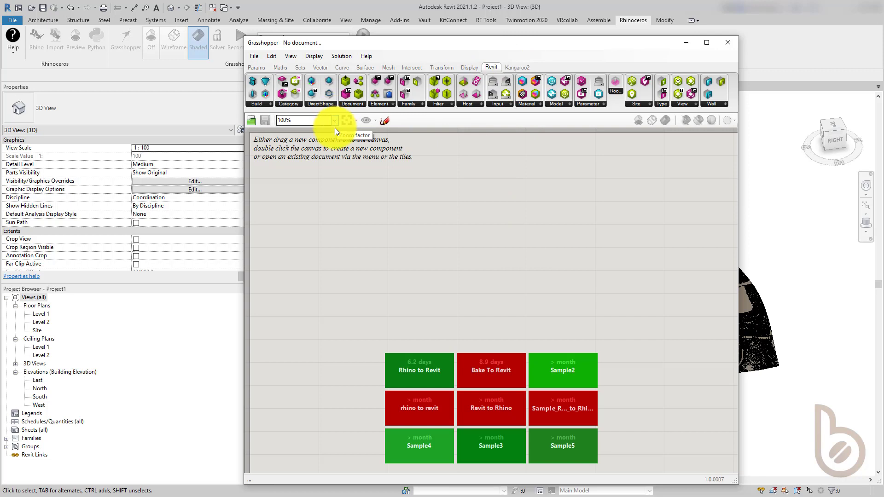
Place an Add Topography (Mesh) component from the Revit Site components on the Grasshopper canvas
{"action": "left_click", "coordinate": [332, 104]}
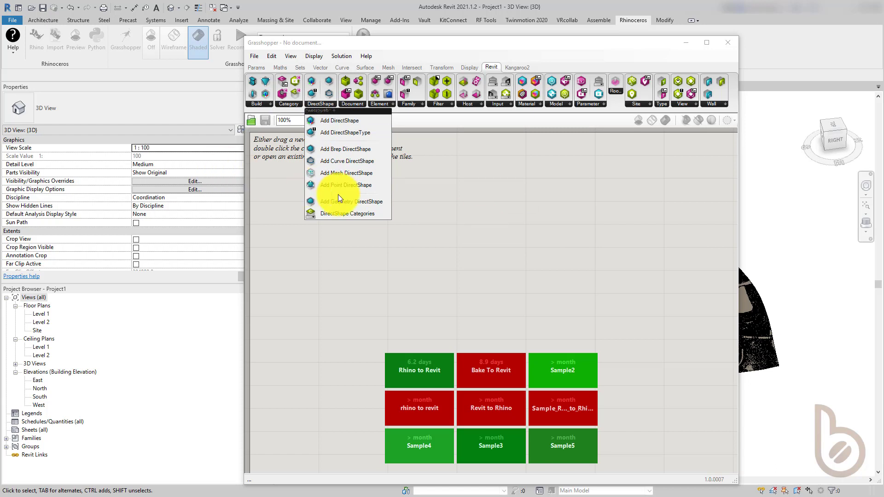
{"action": "left_click", "coordinate": [532, 193]}
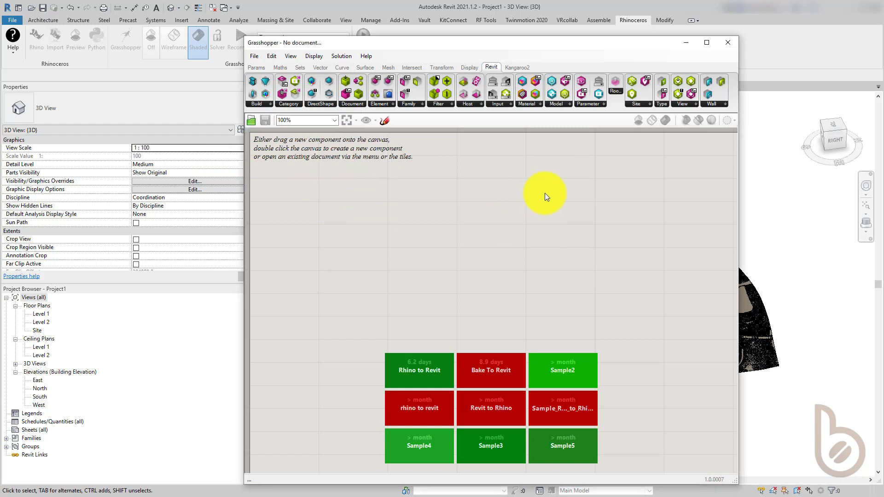
{"action": "left_click", "coordinate": [645, 105]}
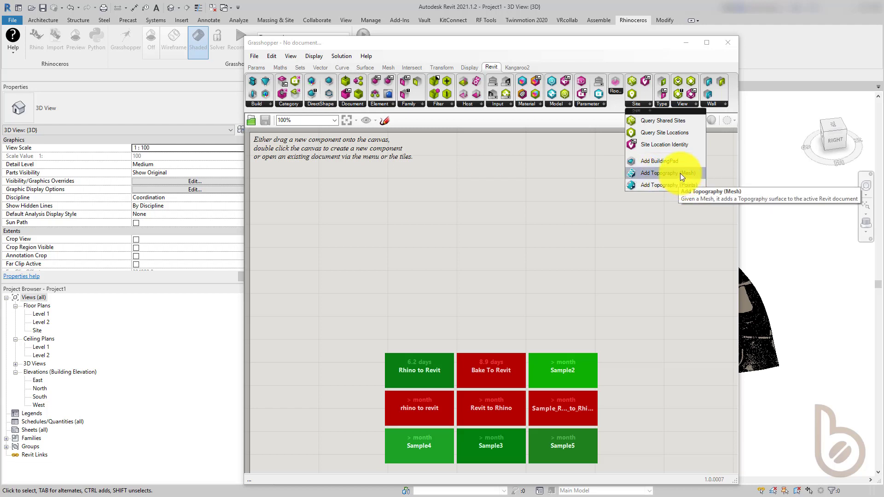
{"action": "left_click_drag", "start_coordinate": [680, 173], "coordinate": [458, 239]}
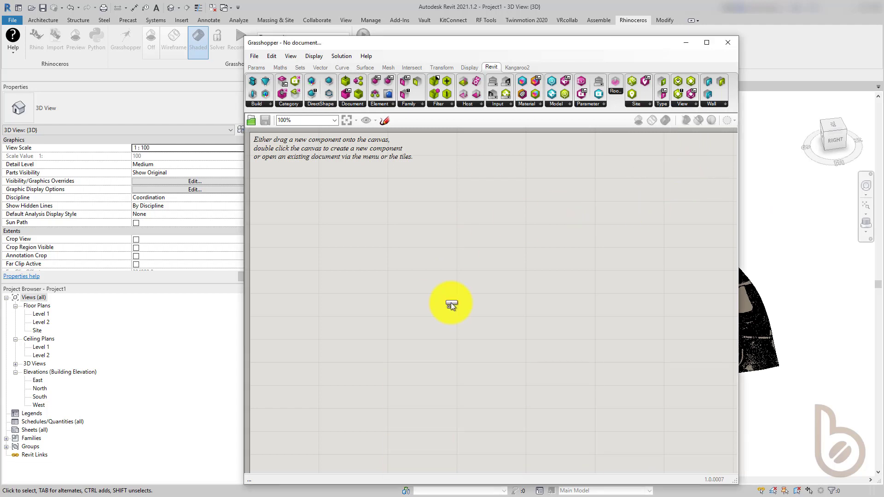
{"action": "left_click_drag", "start_coordinate": [448, 300], "coordinate": [449, 298]}
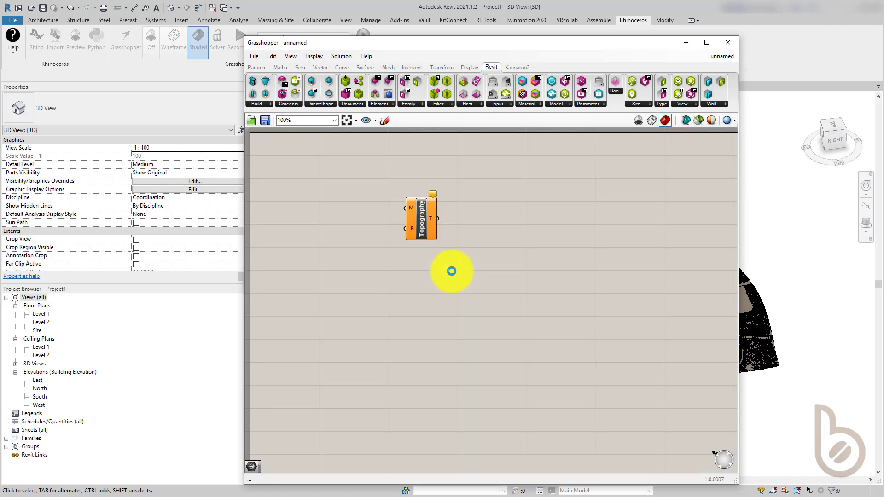
Add a Mesh geometry parameter beside the Topography component and connect it to the component's M input
{"action": "left_click", "coordinate": [269, 68]}
{"action": "left_click", "coordinate": [330, 103]}
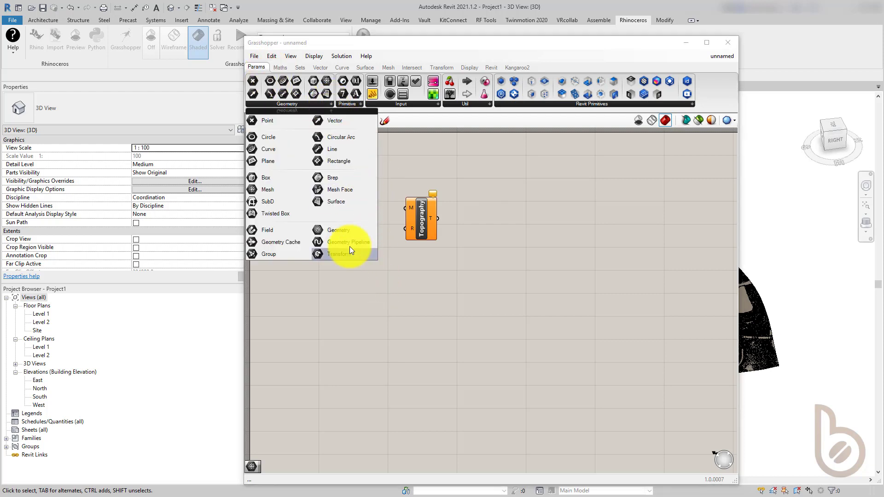
{"action": "left_click_drag", "start_coordinate": [284, 193], "coordinate": [330, 183]}
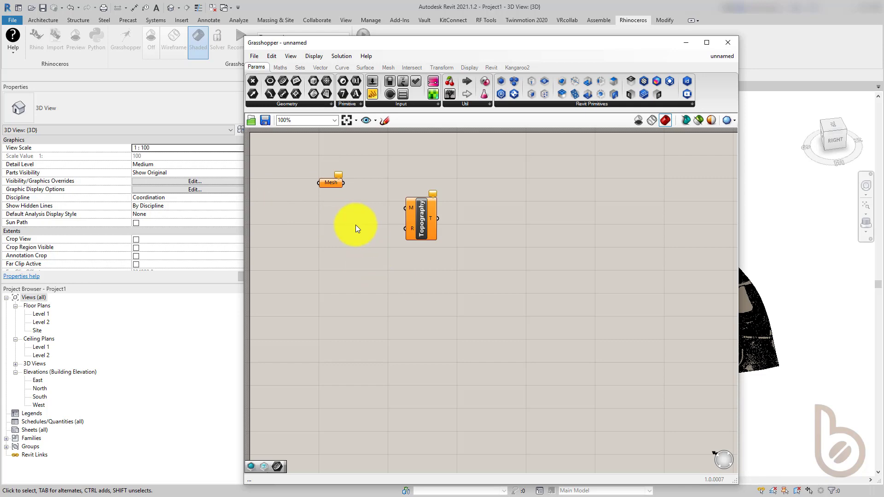
{"action": "left_click_drag", "start_coordinate": [387, 225], "coordinate": [404, 207]}
Move the Grasshopper window out of the way and shift the imported terrain sideways in Revit's 3D view
{"action": "left_click_drag", "start_coordinate": [531, 43], "coordinate": [562, 409]}
{"action": "scroll", "coordinate": [493, 142], "scroll_direction": "down", "scroll_amount": 5}
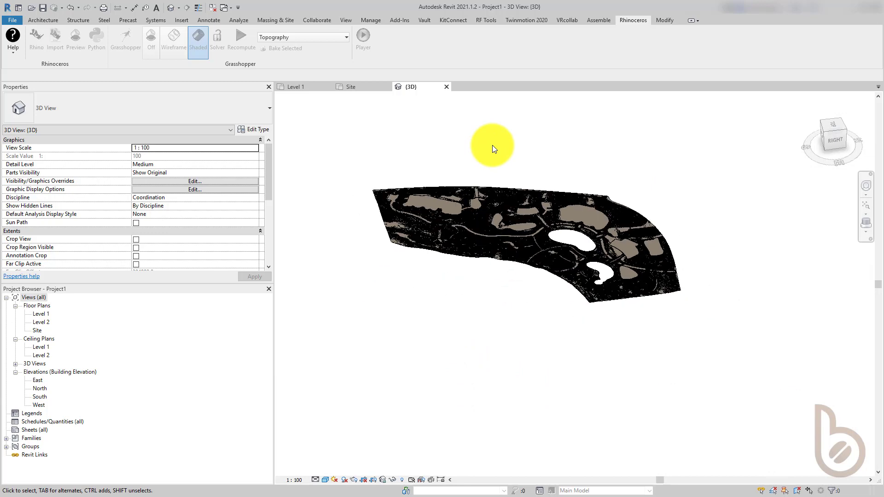
{"action": "left_click", "coordinate": [505, 206]}
{"action": "left_click_drag", "start_coordinate": [509, 198], "coordinate": [731, 184]}
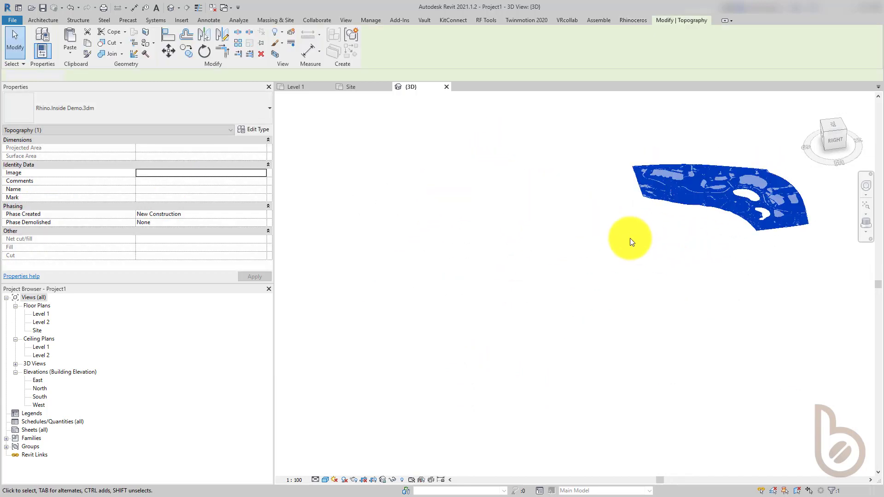
{"action": "left_click", "coordinate": [630, 239]}
Reference the Rhino terrain mesh into Grasshopper's Mesh parameter by picking it in the Rhino viewport
{"action": "left_click_drag", "start_coordinate": [431, 408], "coordinate": [424, 121]}
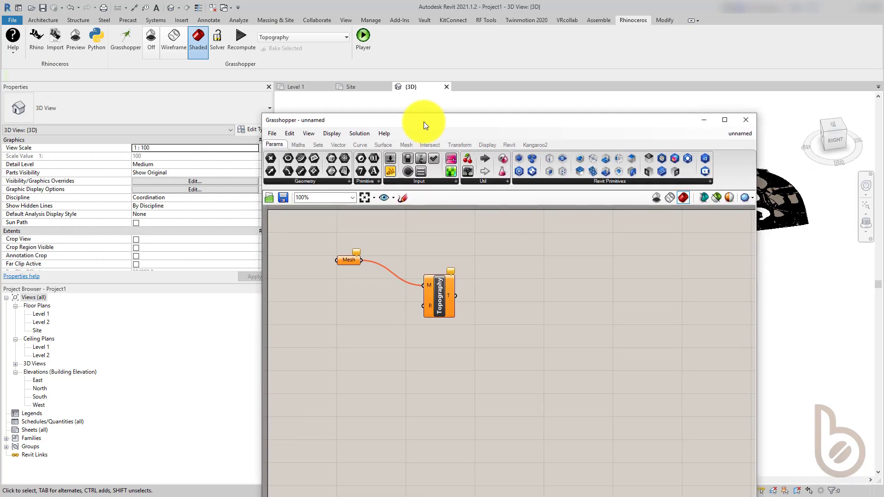
{"action": "right_click", "coordinate": [348, 261]}
{"action": "left_click", "coordinate": [385, 391]}
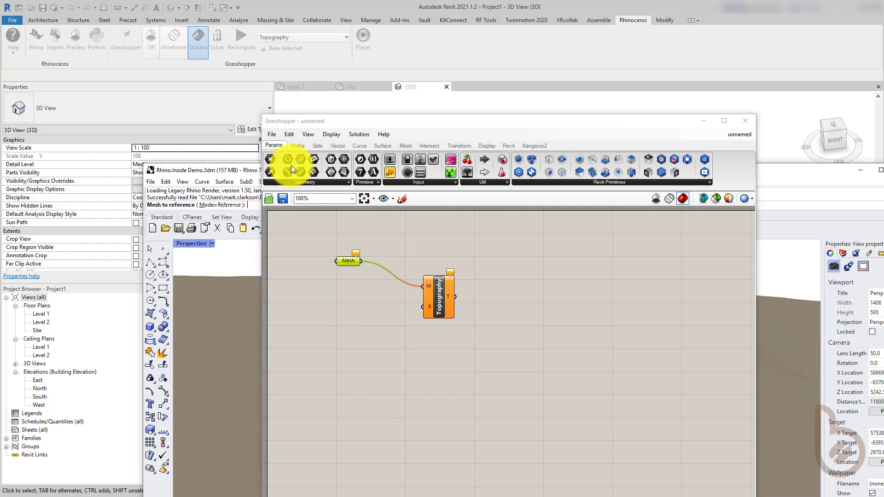
{"action": "left_click_drag", "start_coordinate": [319, 125], "coordinate": [467, 394]}
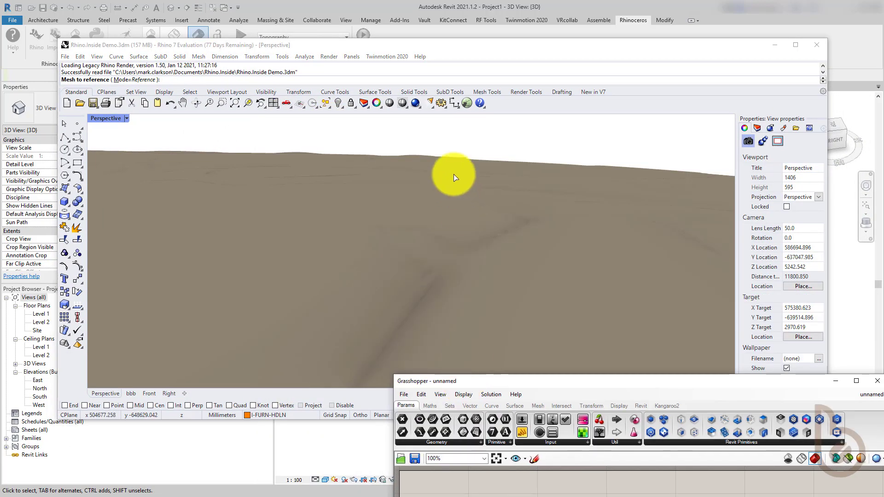
{"action": "right_click_drag", "start_coordinate": [388, 134], "coordinate": [375, 211]}
{"action": "left_click", "coordinate": [378, 209]}
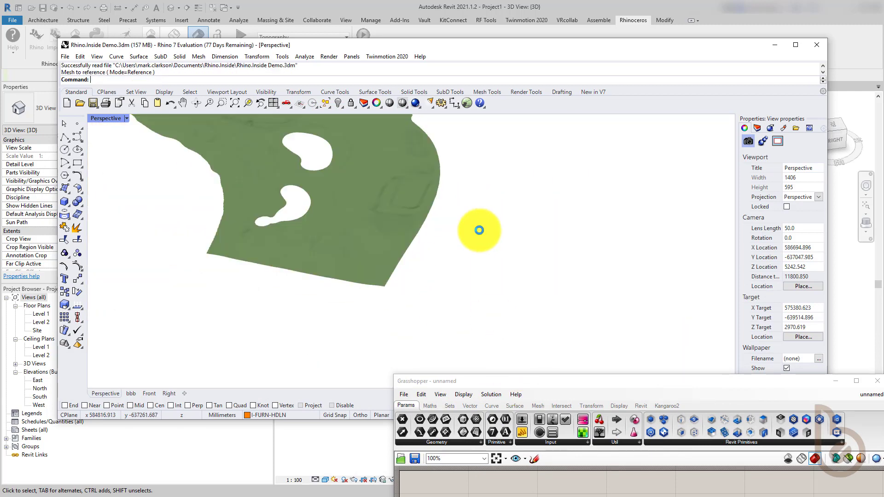
Move the Rhino window out of the way and switch off the Grasshopper preview in Revit's 3D view
{"action": "left_click_drag", "start_coordinate": [734, 43], "coordinate": [745, 53]}
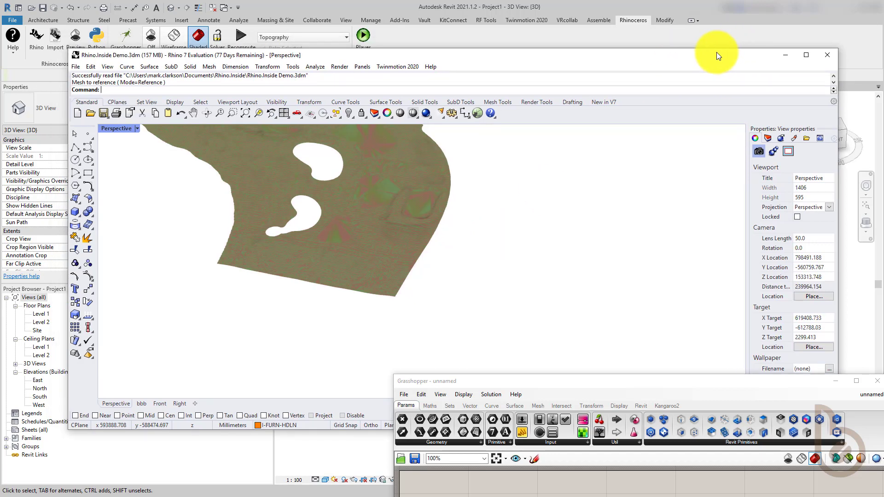
{"action": "left_click_drag", "start_coordinate": [716, 53], "coordinate": [695, 330]}
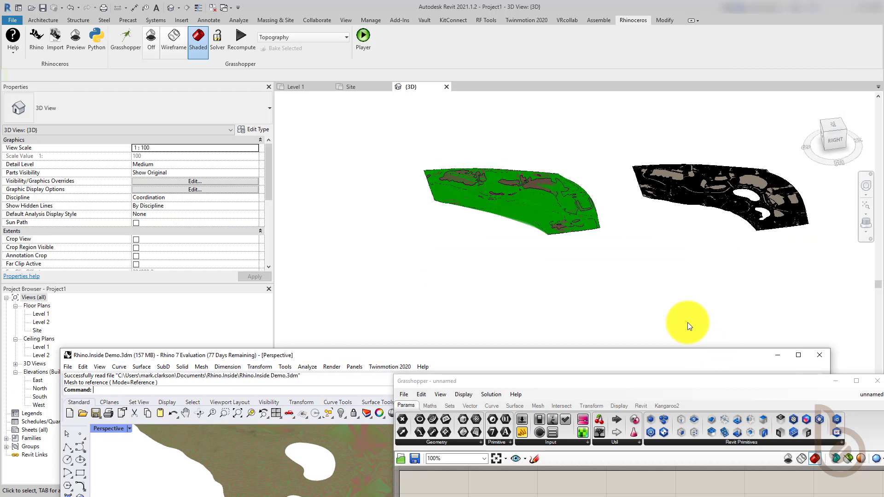
{"action": "left_click", "coordinate": [625, 247]}
{"action": "scroll", "coordinate": [581, 192], "scroll_direction": "up", "scroll_amount": 3}
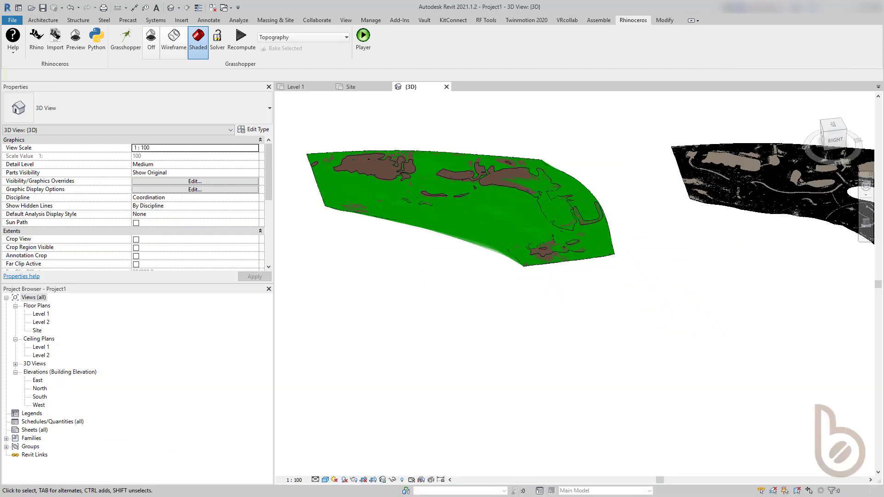
{"action": "left_click", "coordinate": [151, 46]}
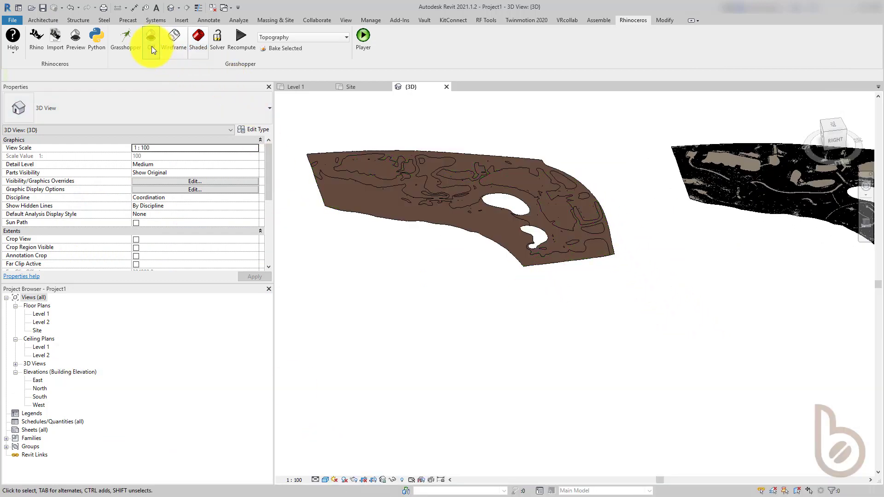
{"action": "scroll", "coordinate": [632, 366], "scroll_direction": "down", "scroll_amount": 2}
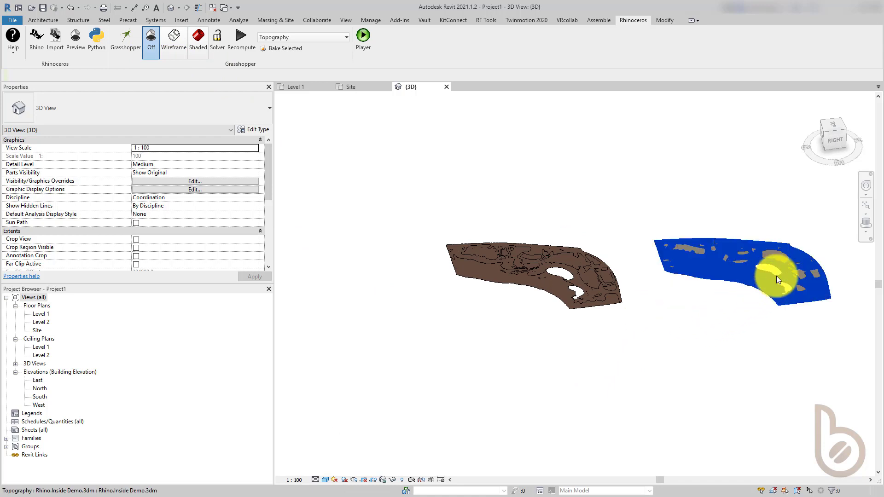
{"action": "scroll", "coordinate": [682, 317], "scroll_direction": "up", "scroll_amount": 1}
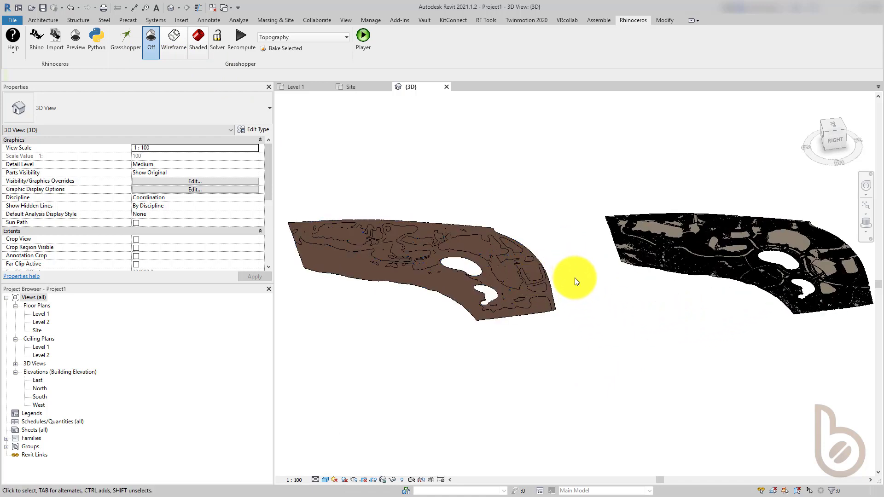
Select the native topography and the imported Rhino.Inside Demo.3dm terrain in turn to compare their properties
{"action": "left_click", "coordinate": [530, 266]}
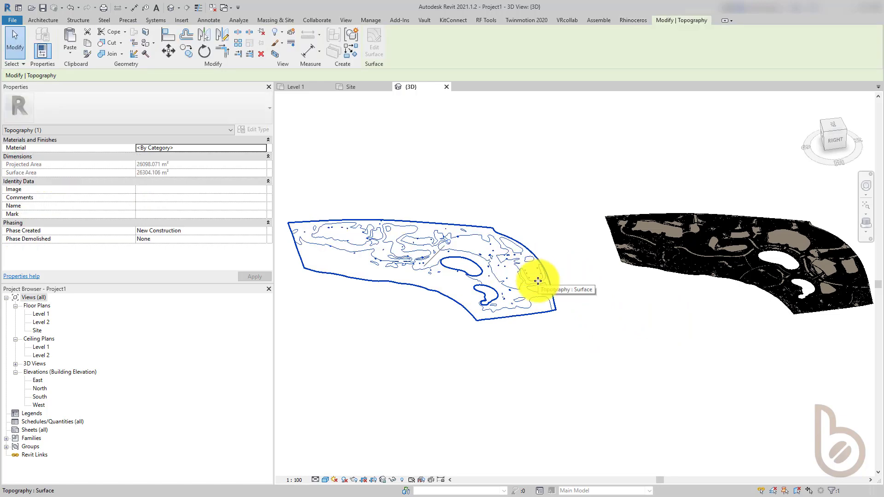
{"action": "left_click", "coordinate": [621, 292]}
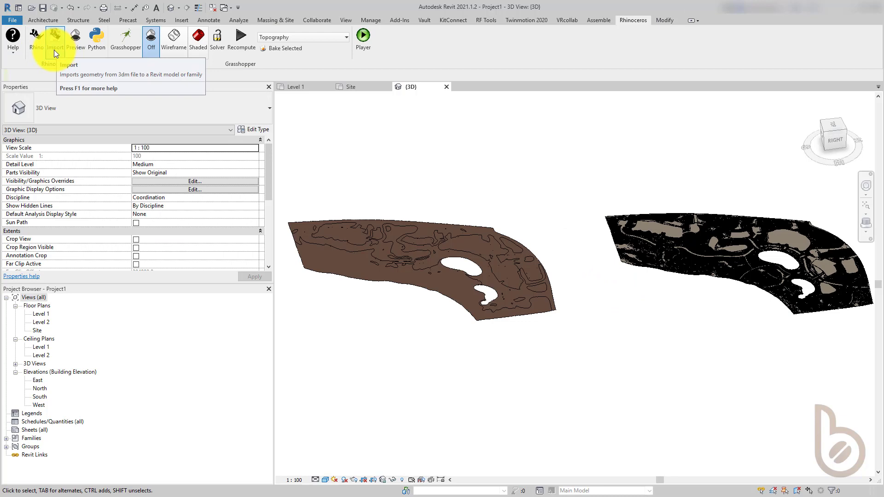
{"action": "left_click", "coordinate": [721, 284]}
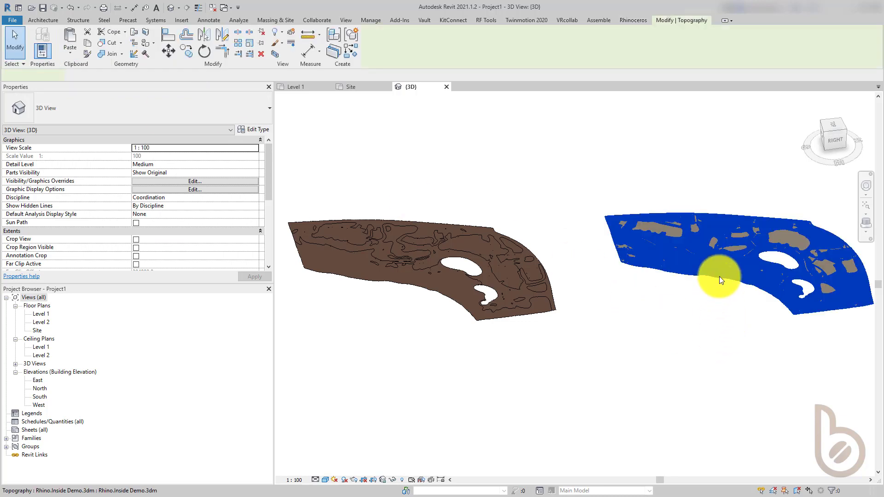
{"action": "left_click", "coordinate": [713, 316]}
{"action": "left_click", "coordinate": [467, 287]}
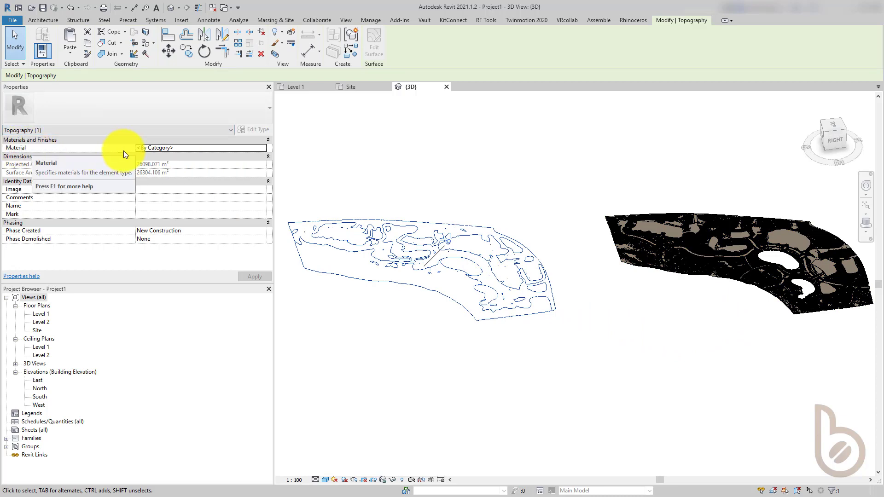
{"action": "left_click", "coordinate": [731, 334]}
{"action": "left_click", "coordinate": [693, 270]}
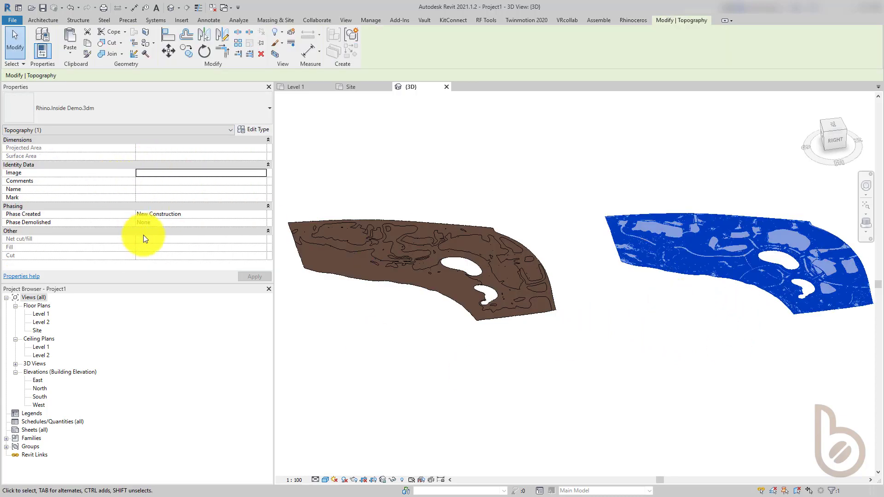
{"action": "left_click", "coordinate": [429, 384]}
{"action": "left_click_drag", "start_coordinate": [716, 332], "coordinate": [632, 186]}
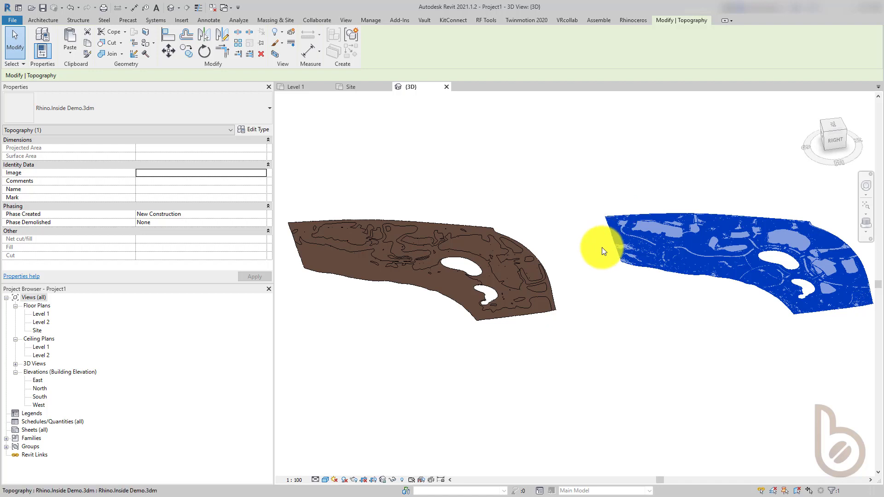
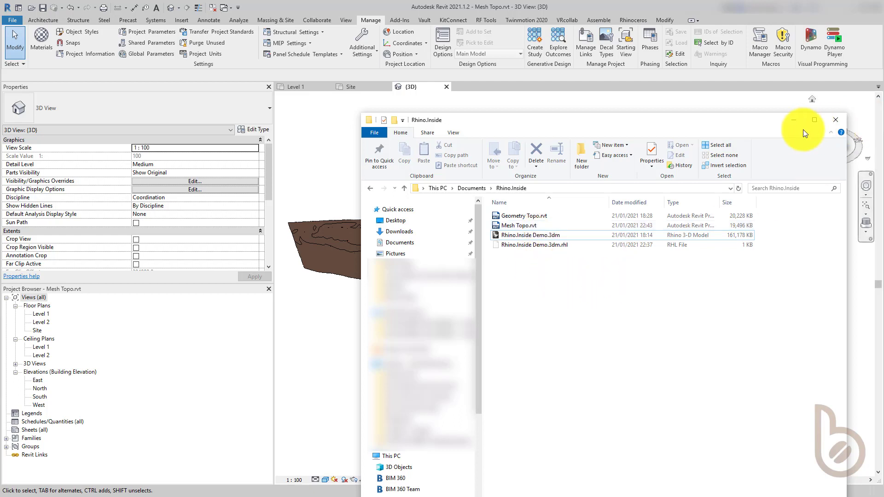
Minimize the Rhino.Inside folder window and examine the imported terrain's mesh lines and the native topography's surface up close
{"action": "left_click", "coordinate": [793, 121]}
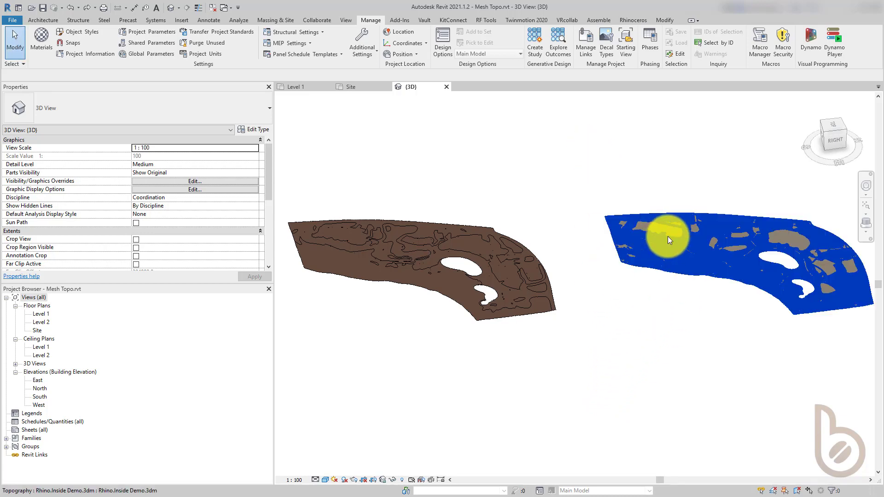
{"action": "scroll", "coordinate": [667, 237], "scroll_direction": "up", "scroll_amount": 8}
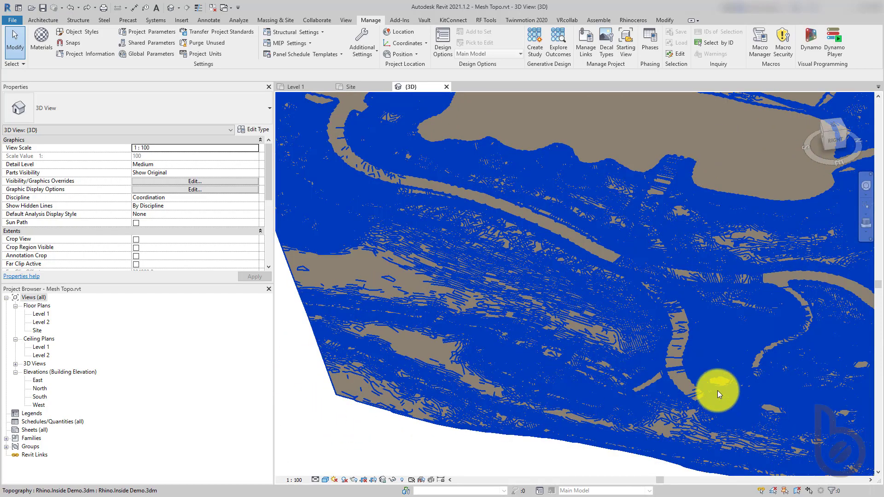
{"action": "scroll", "coordinate": [717, 389], "scroll_direction": "up", "scroll_amount": 4}
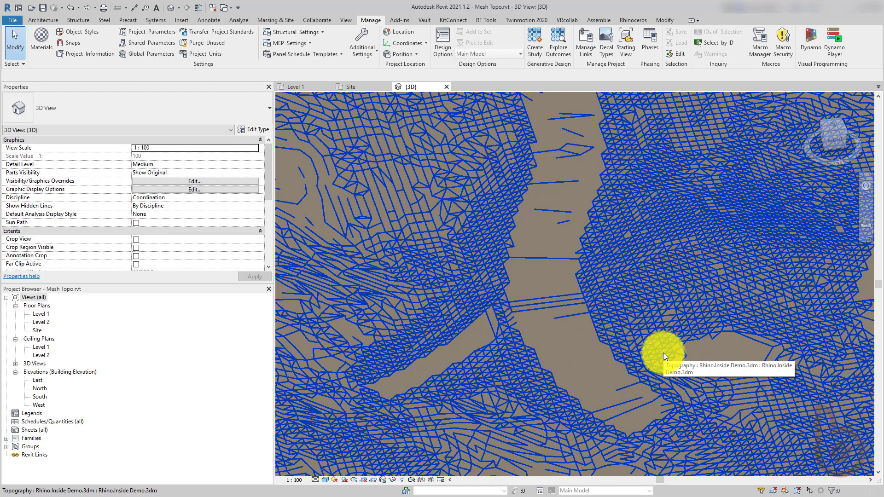
{"action": "scroll", "coordinate": [657, 319], "scroll_direction": "down", "scroll_amount": 2}
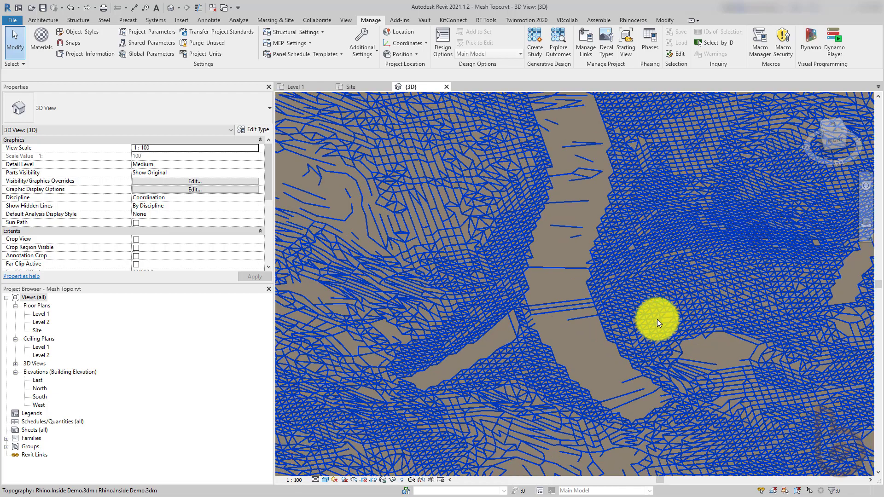
{"action": "scroll", "coordinate": [647, 316], "scroll_direction": "up", "scroll_amount": 1}
{"action": "scroll", "coordinate": [654, 315], "scroll_direction": "down", "scroll_amount": 6}
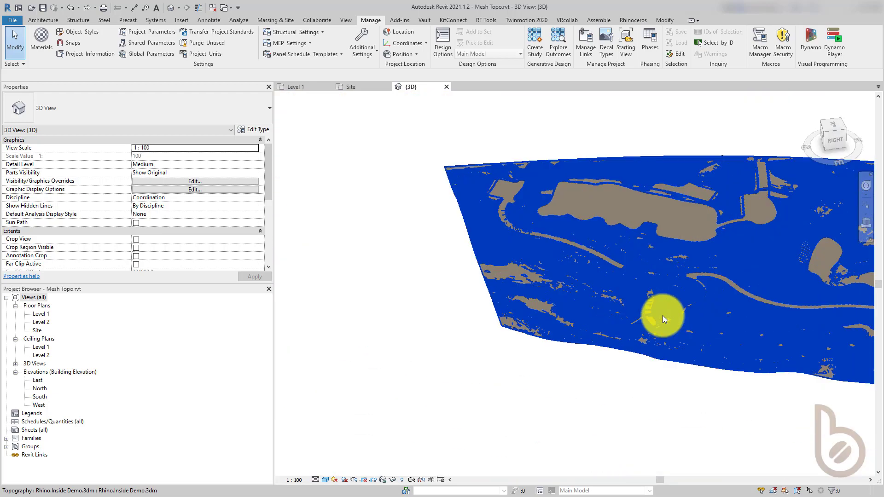
{"action": "scroll", "coordinate": [360, 363], "scroll_direction": "up", "scroll_amount": 5}
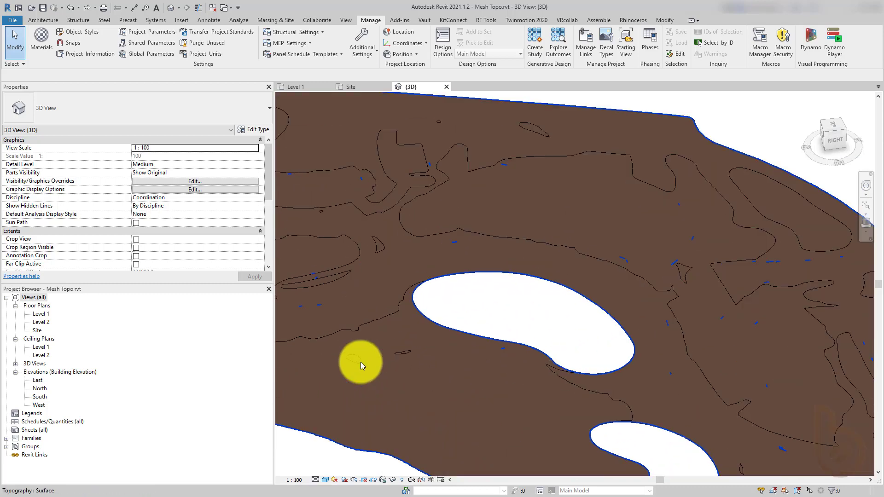
{"action": "scroll", "coordinate": [502, 303], "scroll_direction": "up", "scroll_amount": 3}
{"action": "scroll", "coordinate": [734, 223], "scroll_direction": "down", "scroll_amount": 3}
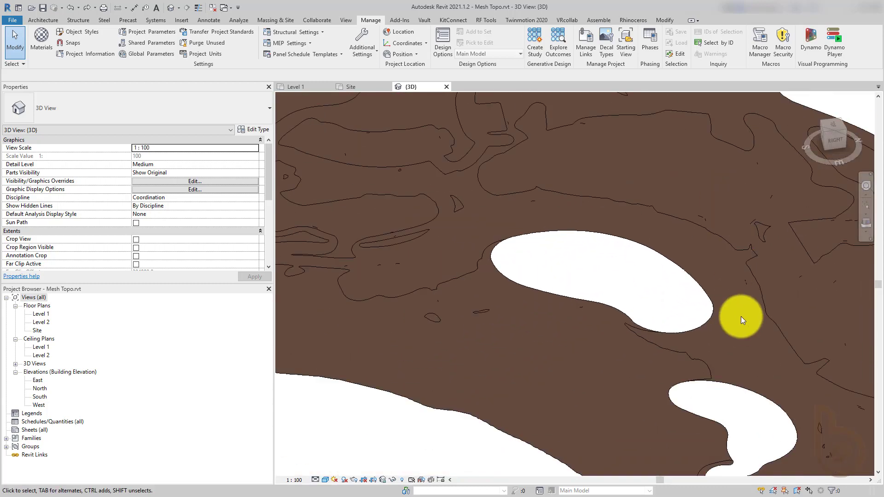
{"action": "scroll", "coordinate": [740, 317], "scroll_direction": "down", "scroll_amount": 5}
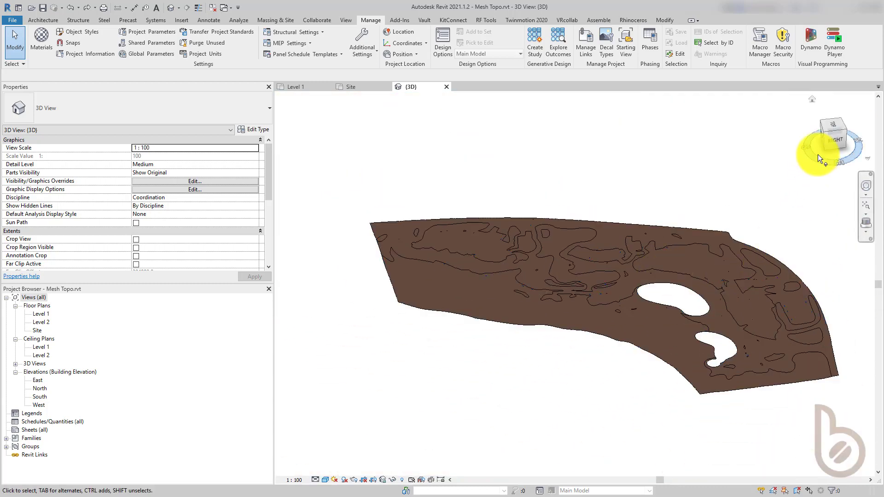
{"action": "scroll", "coordinate": [373, 316], "scroll_direction": "down", "scroll_amount": 3}
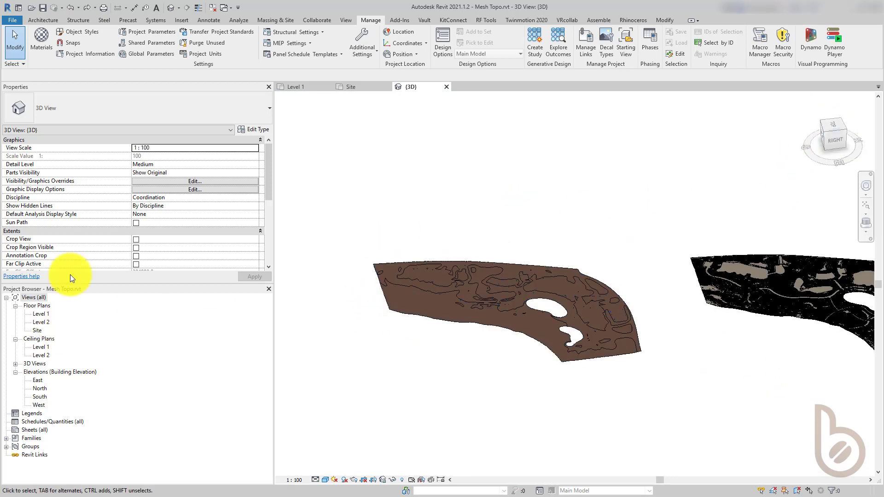
Enable the 3D view's section box and, in top view, pull its lower edge inward to cut through both terrains
{"action": "left_click_drag", "start_coordinate": [270, 179], "coordinate": [205, 205]}
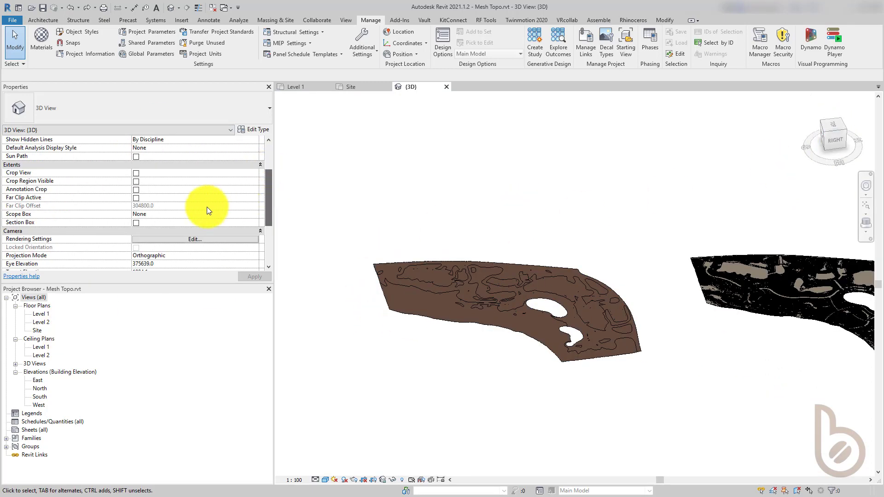
{"action": "left_click", "coordinate": [136, 222]}
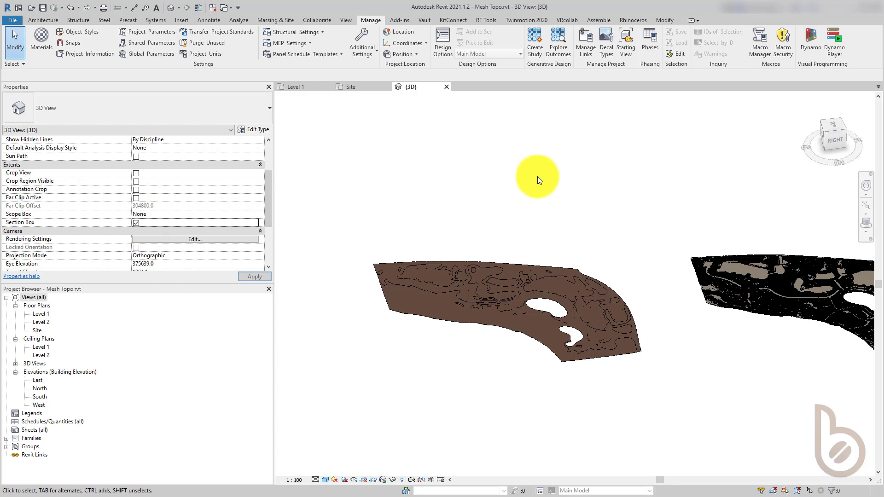
{"action": "left_click", "coordinate": [834, 125]}
{"action": "left_click", "coordinate": [594, 374]}
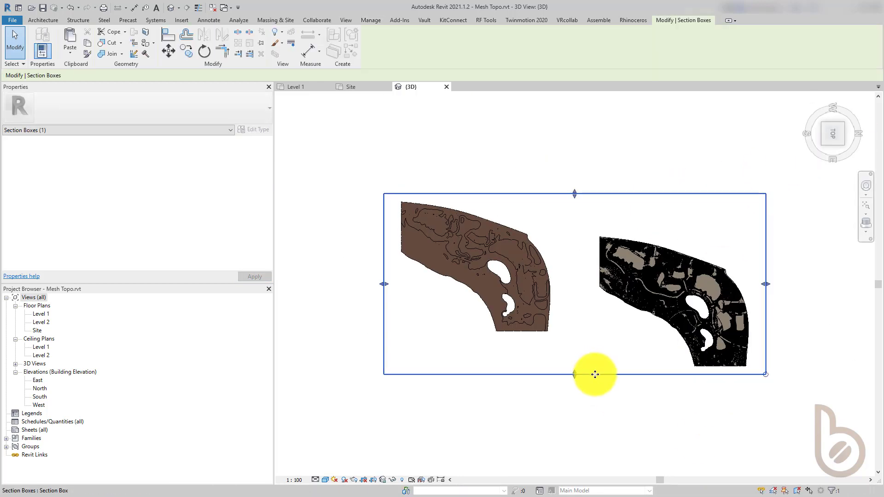
{"action": "left_click_drag", "start_coordinate": [574, 374], "coordinate": [579, 298]}
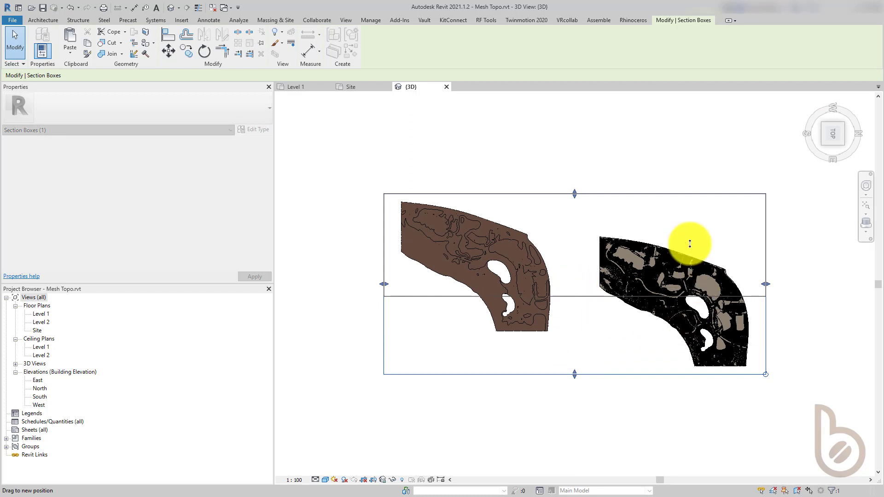
{"action": "left_click", "coordinate": [754, 137]}
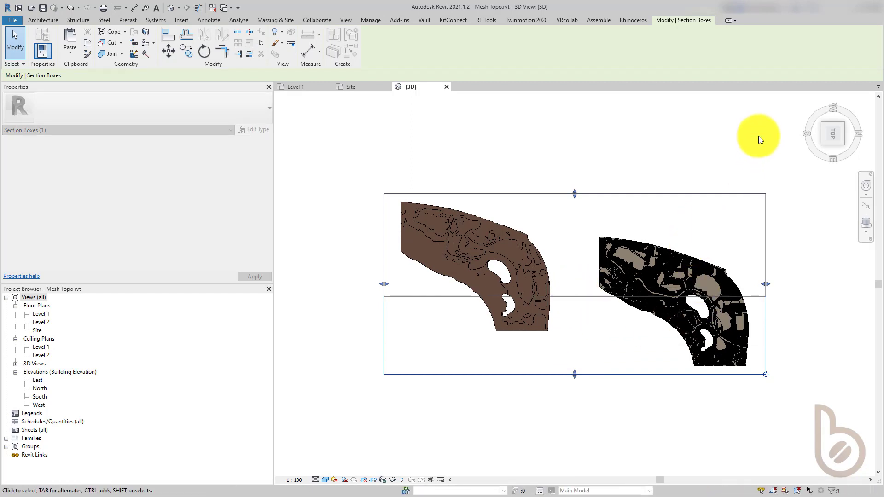
Switch the 3D view to an isometric orientation and examine the imported terrain's cut edge up close
{"action": "left_click", "coordinate": [823, 144]}
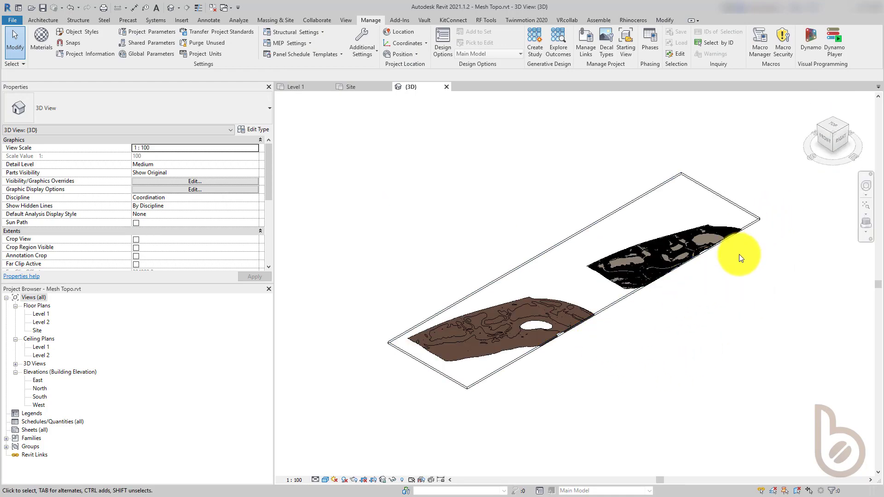
{"action": "scroll", "coordinate": [739, 257], "scroll_direction": "up", "scroll_amount": 10}
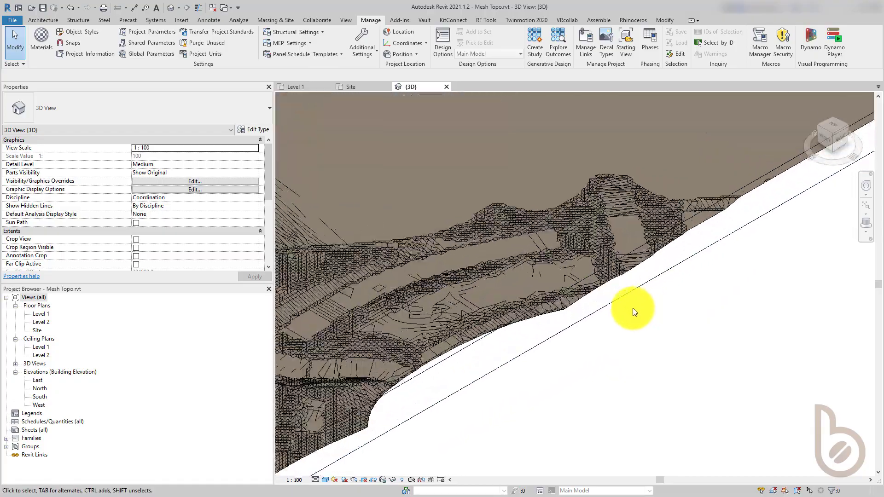
{"action": "scroll", "coordinate": [603, 305], "scroll_direction": "up", "scroll_amount": 6}
{"action": "middle_click_drag", "start_coordinate": [676, 195], "coordinate": [703, 232], "text": "shift"}
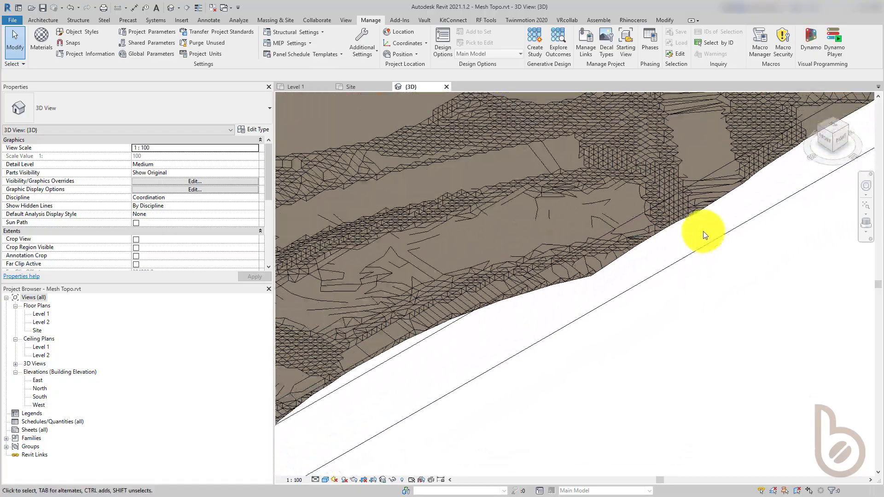
{"action": "scroll", "coordinate": [704, 232], "scroll_direction": "down", "scroll_amount": 5}
{"action": "scroll", "coordinate": [561, 273], "scroll_direction": "up", "scroll_amount": 5}
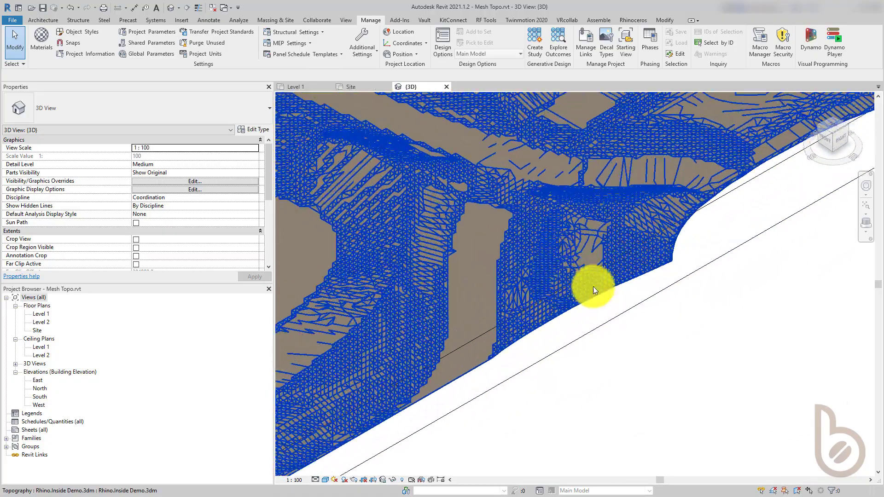
Examine the native topography's cut face along the section box up close, around the notched opening and at its end corner
{"action": "scroll", "coordinate": [616, 276], "scroll_direction": "down", "scroll_amount": 4}
{"action": "scroll", "coordinate": [725, 214], "scroll_direction": "down", "scroll_amount": 5}
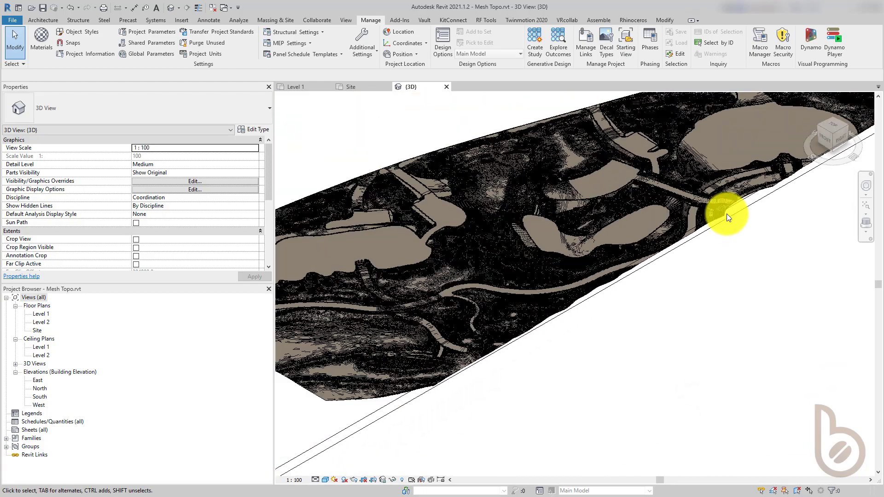
{"action": "scroll", "coordinate": [425, 387], "scroll_direction": "up", "scroll_amount": 10}
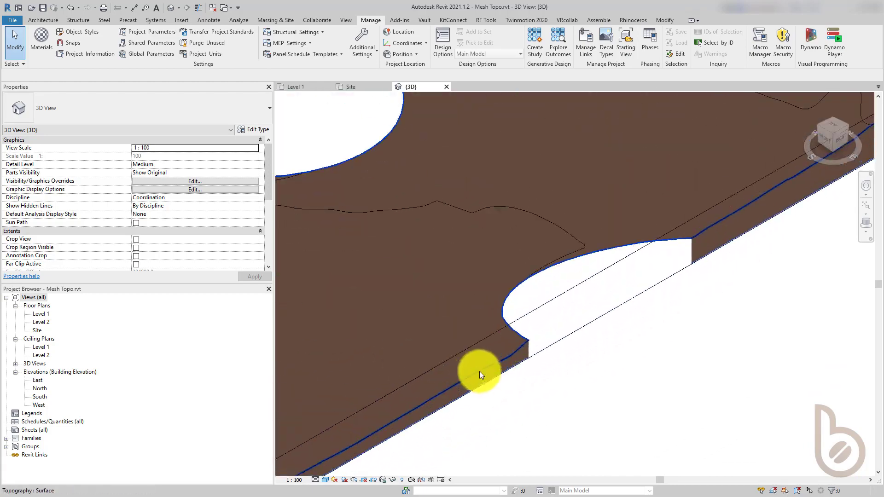
{"action": "scroll", "coordinate": [538, 334], "scroll_direction": "up", "scroll_amount": 3}
{"action": "scroll", "coordinate": [443, 396], "scroll_direction": "down", "scroll_amount": 3}
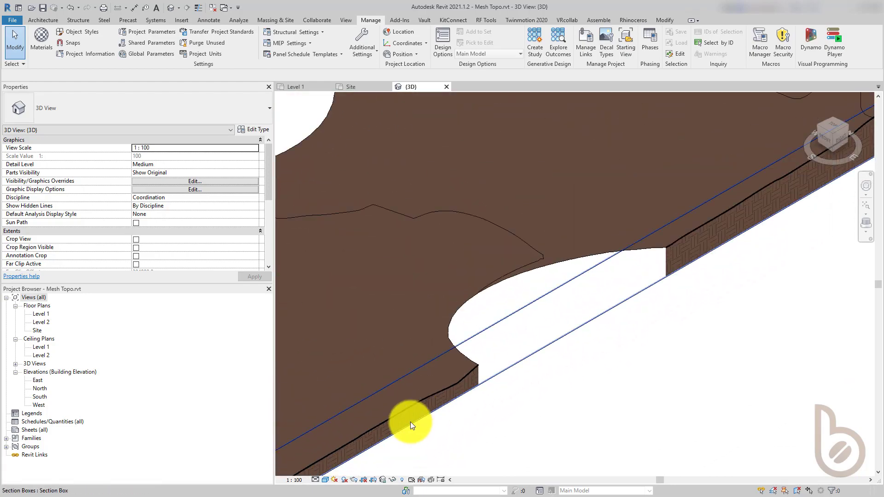
{"action": "scroll", "coordinate": [452, 427], "scroll_direction": "down", "scroll_amount": 4}
{"action": "scroll", "coordinate": [692, 299], "scroll_direction": "down", "scroll_amount": 2}
{"action": "scroll", "coordinate": [686, 280], "scroll_direction": "up", "scroll_amount": 5}
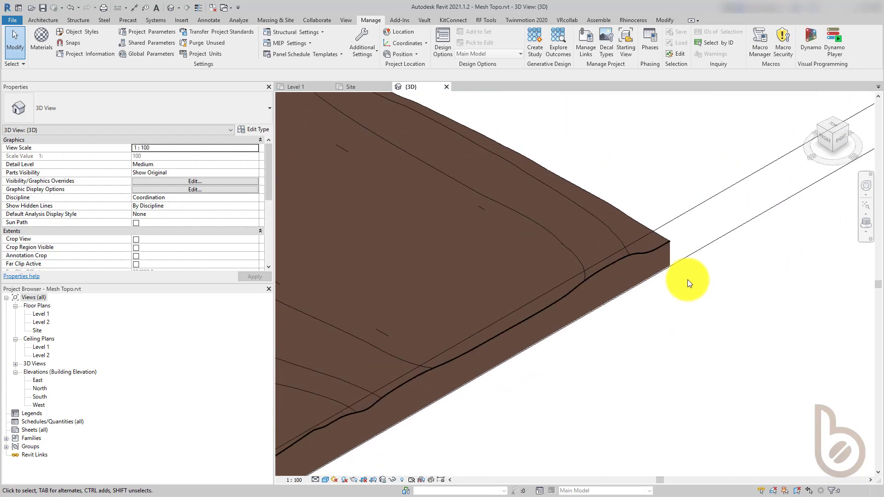
{"action": "scroll", "coordinate": [684, 280], "scroll_direction": "up", "scroll_amount": 3}
{"action": "scroll", "coordinate": [614, 247], "scroll_direction": "up", "scroll_amount": 3}
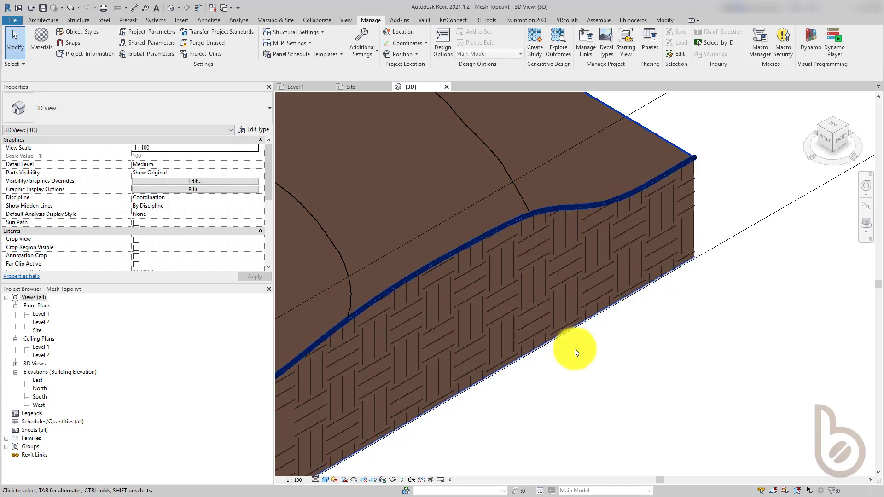
{"action": "scroll", "coordinate": [559, 305], "scroll_direction": "down", "scroll_amount": 5}
{"action": "scroll", "coordinate": [540, 366], "scroll_direction": "down", "scroll_amount": 5}
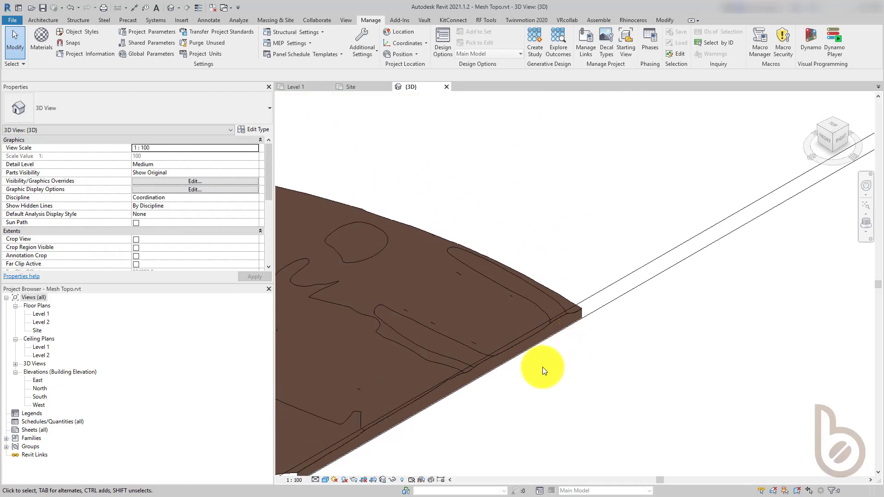
Inspect the imported Rhino.Inside Demo.3dm terrain's cut edge again, comparing it with the native topography's section, and return to a wider view
{"action": "scroll", "coordinate": [736, 240], "scroll_direction": "up", "scroll_amount": 6}
{"action": "scroll", "coordinate": [736, 237], "scroll_direction": "up", "scroll_amount": 5}
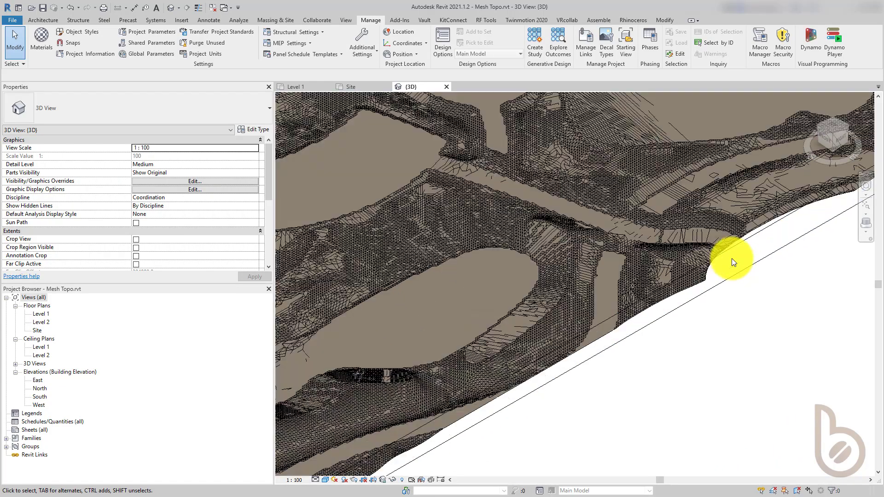
{"action": "scroll", "coordinate": [737, 258], "scroll_direction": "down", "scroll_amount": 8}
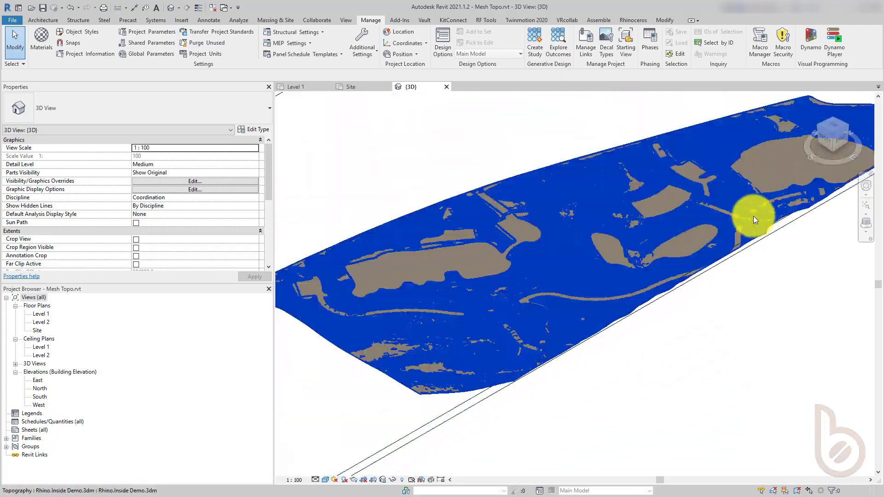
{"action": "scroll", "coordinate": [753, 216], "scroll_direction": "down", "scroll_amount": 3}
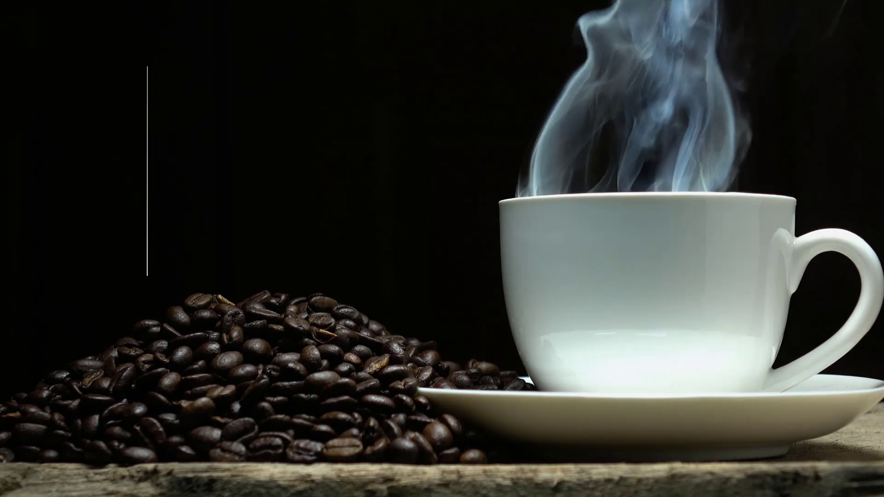